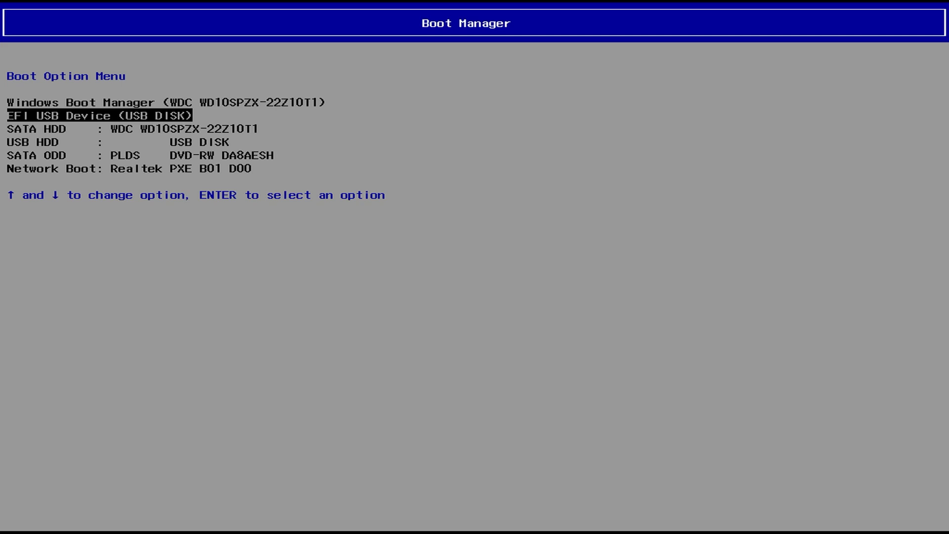
Boot the computer from the EFI USB Device (USB DISK) entry.
key(Down)
key(Down)
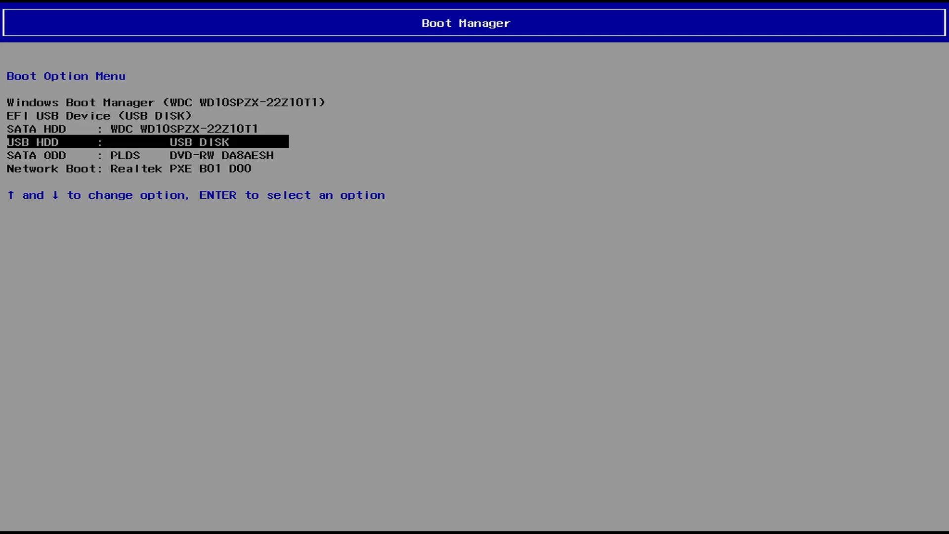
key(Up)
key(Up)
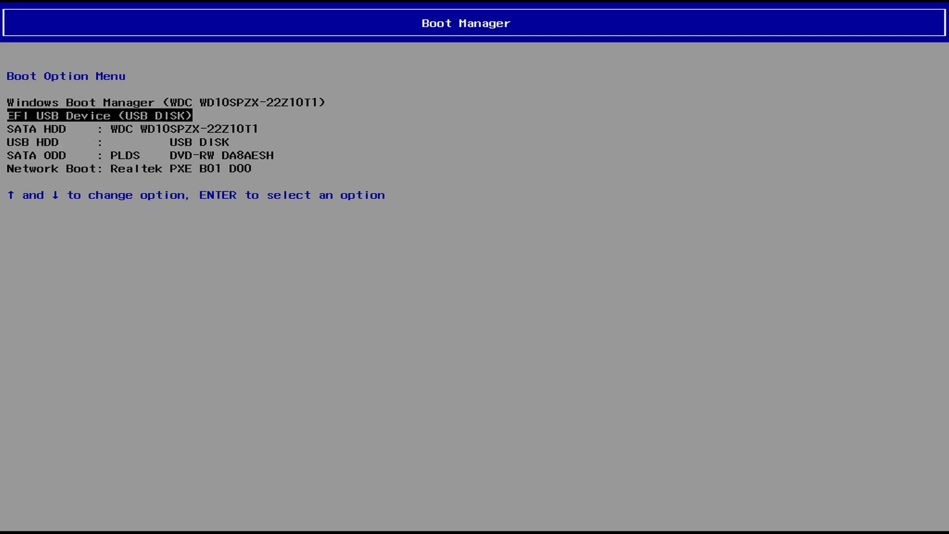
key(Up)
key(Down)
key(Return)
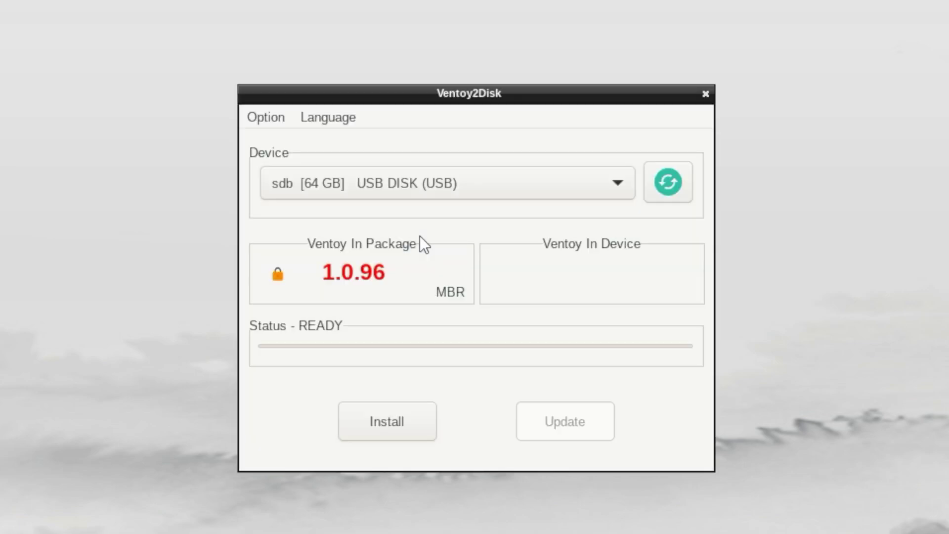
Check the partition style choices available in the Ventoy installation options.
click(265, 119)
click(269, 117)
click(257, 121)
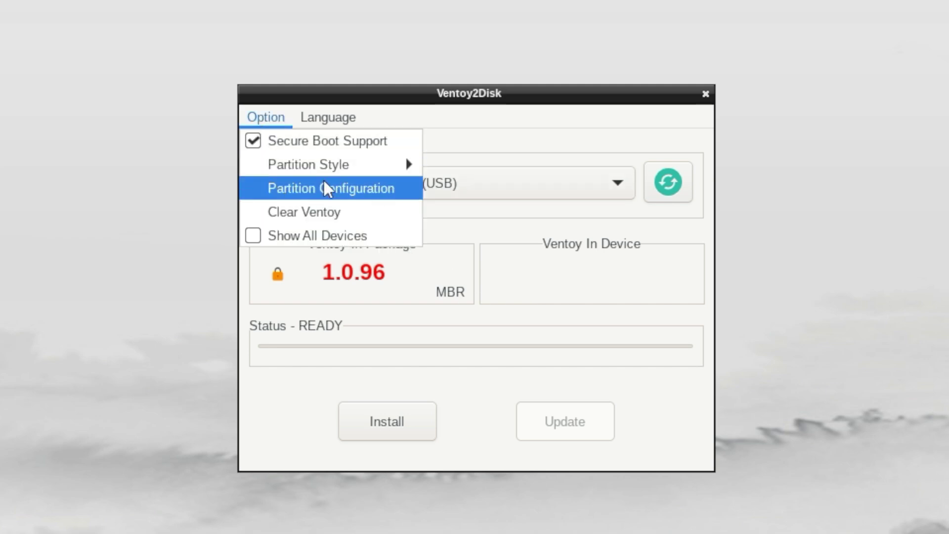
mouse_move(334, 168)
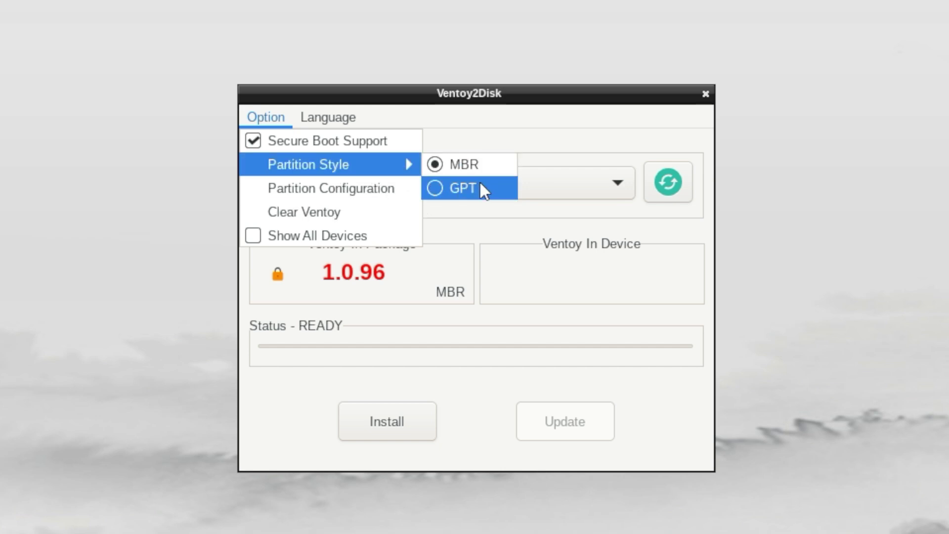
click(485, 149)
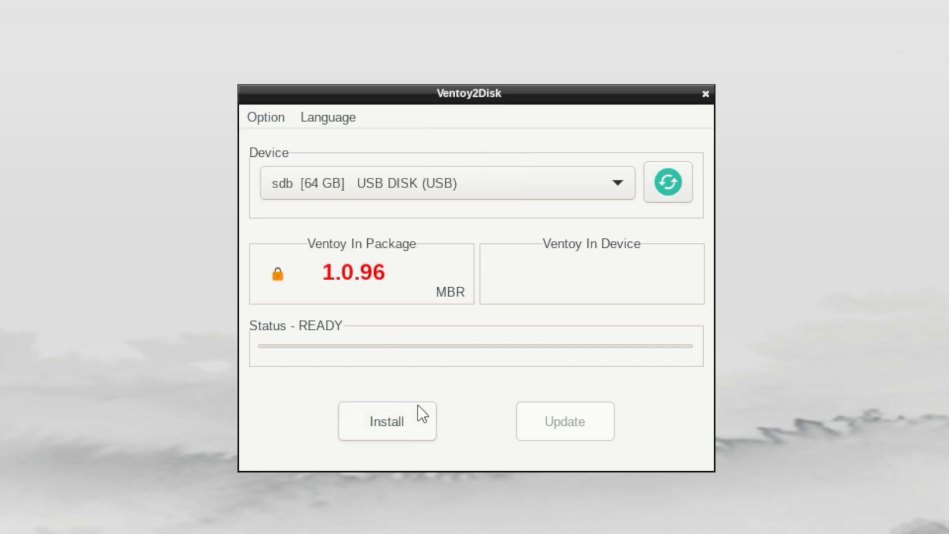
Install Ventoy on the sdb [64 GB] USB DISK device, accept both format confirmations, and close the installer.
click(393, 420)
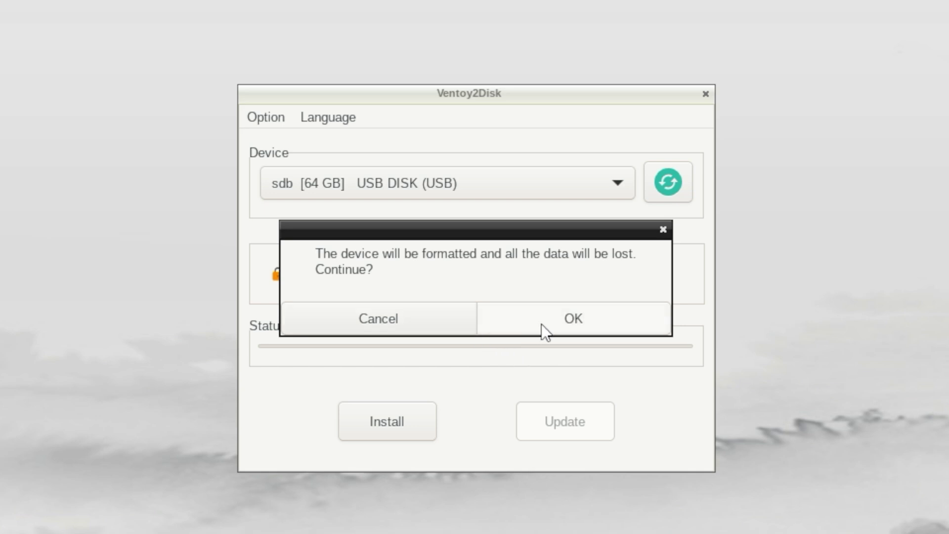
click(525, 326)
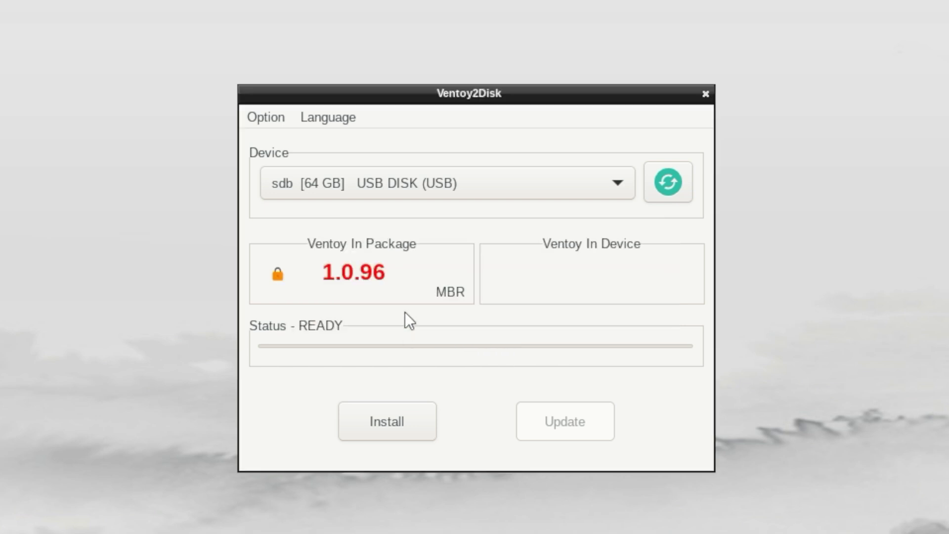
click(435, 178)
click(435, 183)
click(307, 182)
click(307, 182)
click(376, 420)
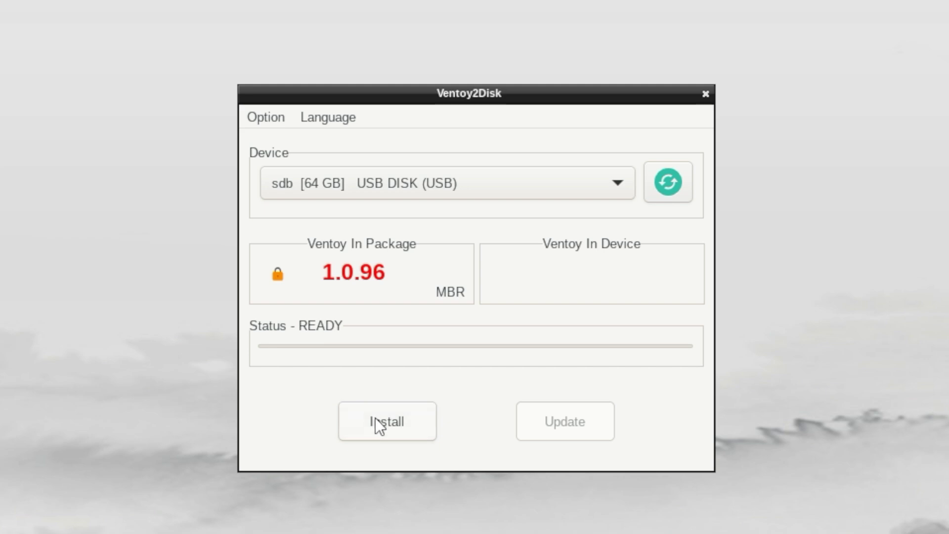
click(601, 324)
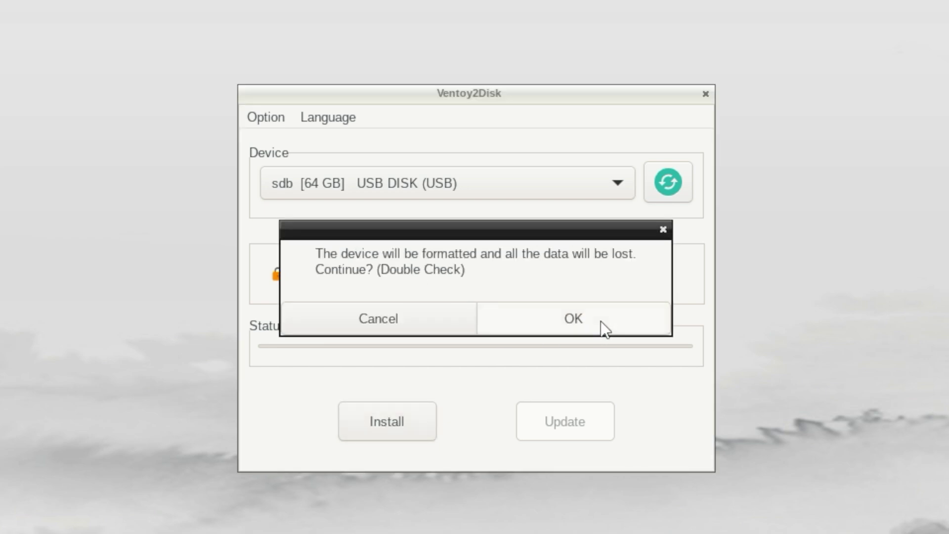
click(601, 325)
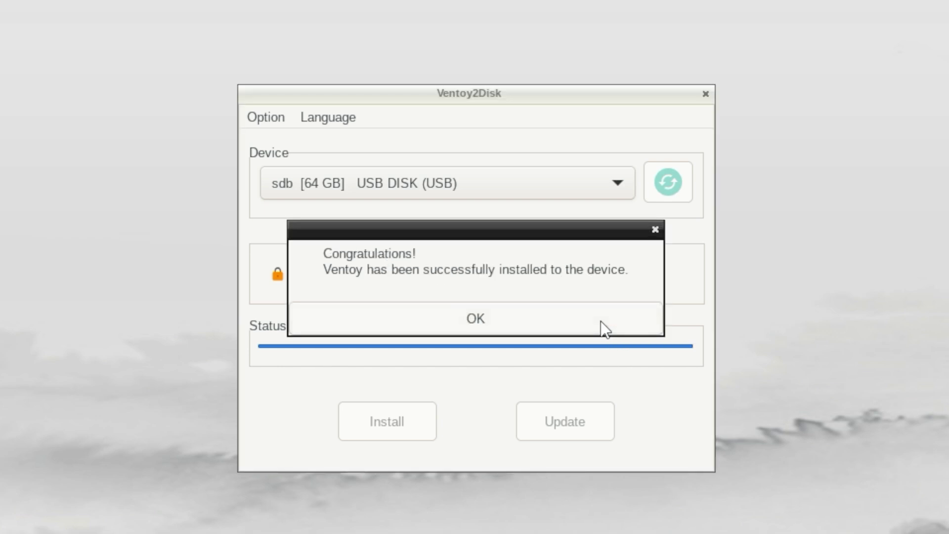
click(601, 325)
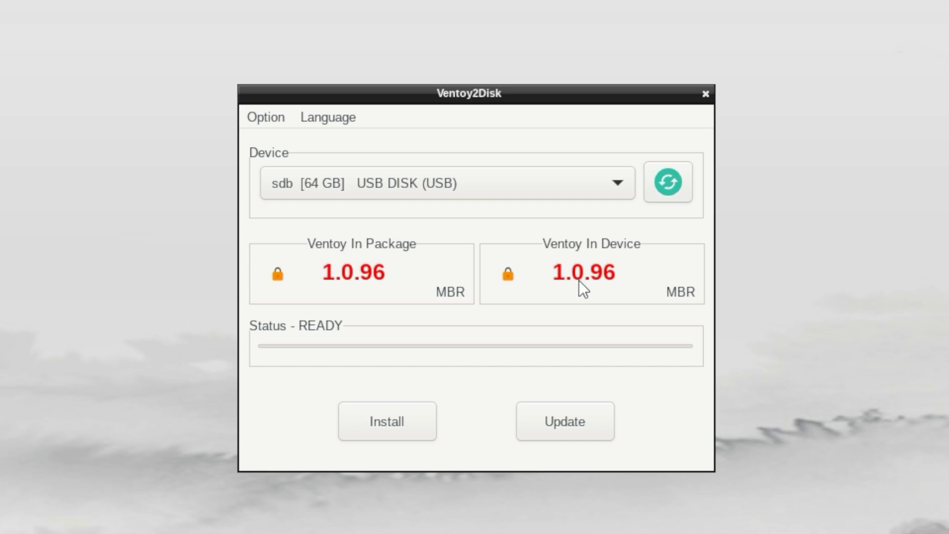
click(707, 94)
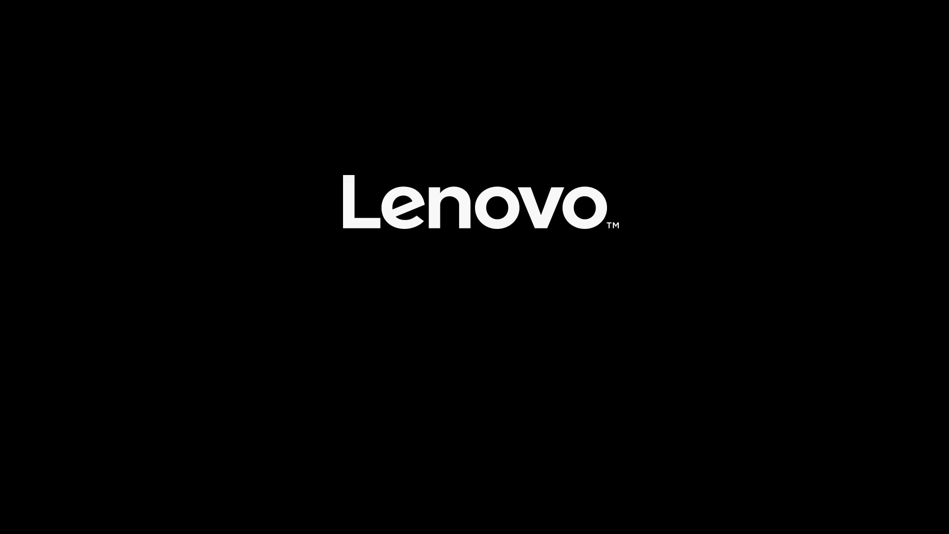
Restart into the one-time boot menu, boot the EFI USB Device (USB DISK), and reboot from the Ventoy menu.
key(F12)
key(Down)
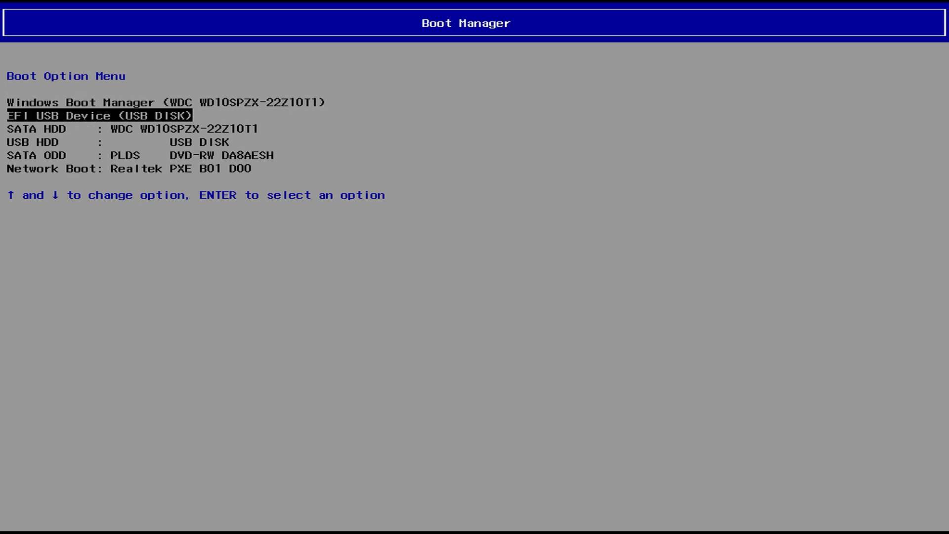
key(Return)
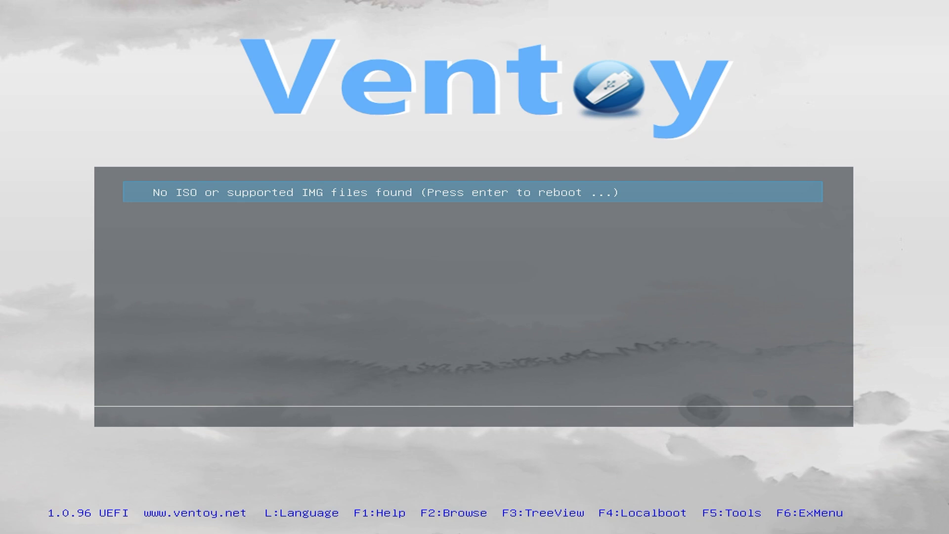
key(Return)
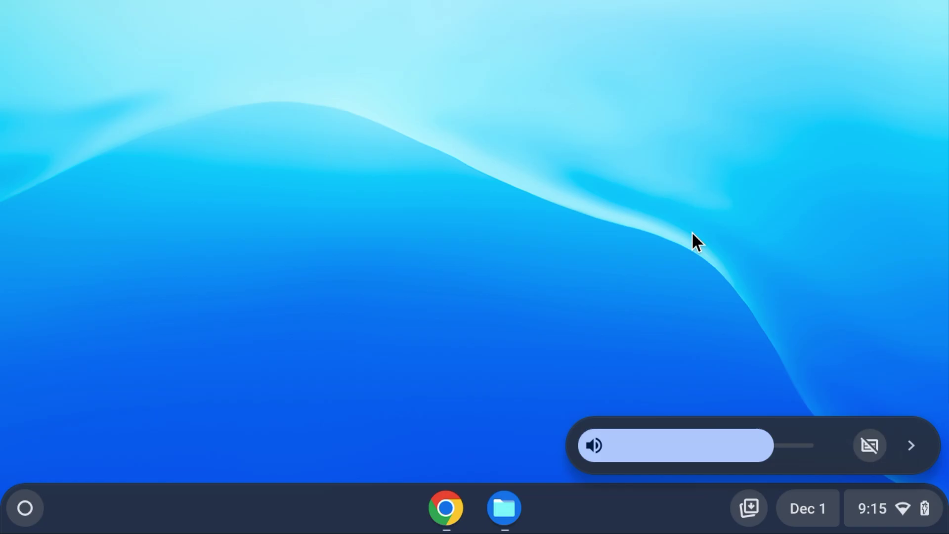
Switch to the ChromeOS Files app and open the Ventoy partition on USB_DISK.
click(505, 510)
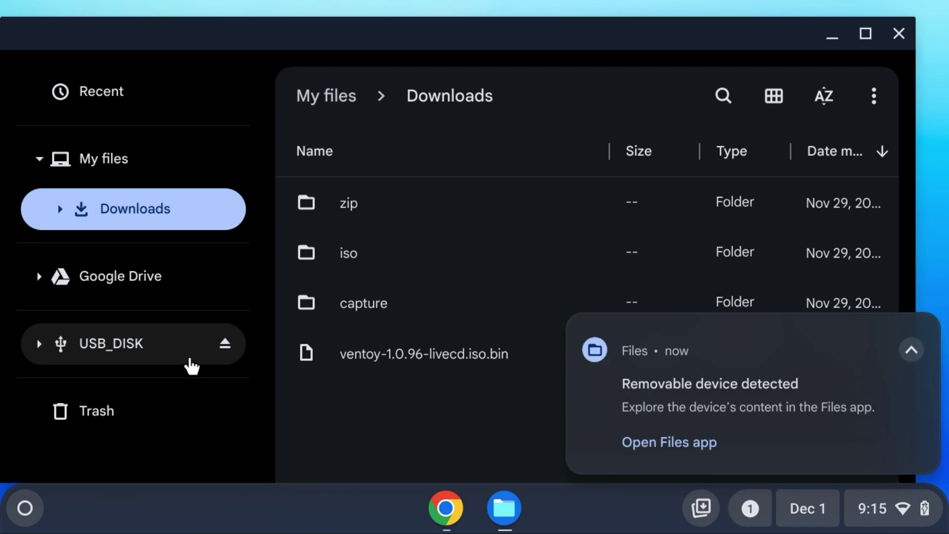
click(160, 357)
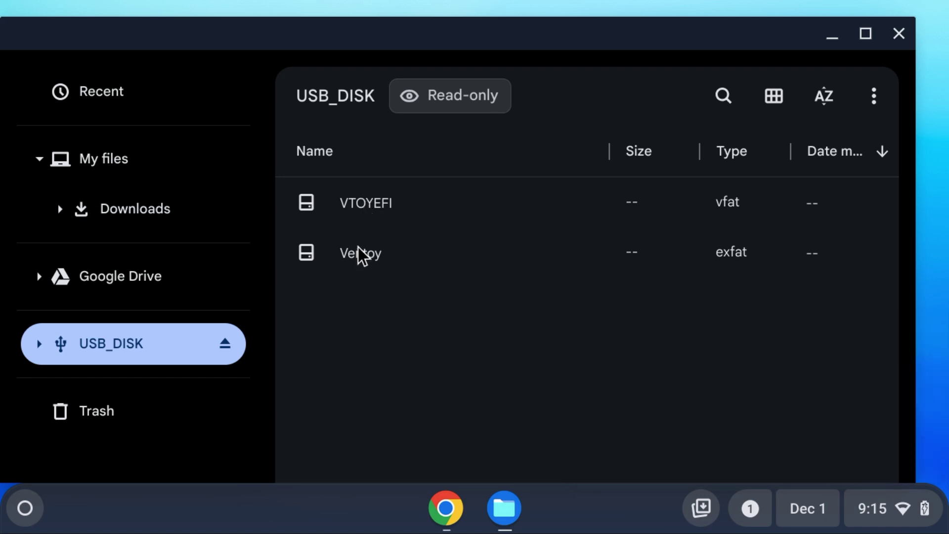
double_click(354, 263)
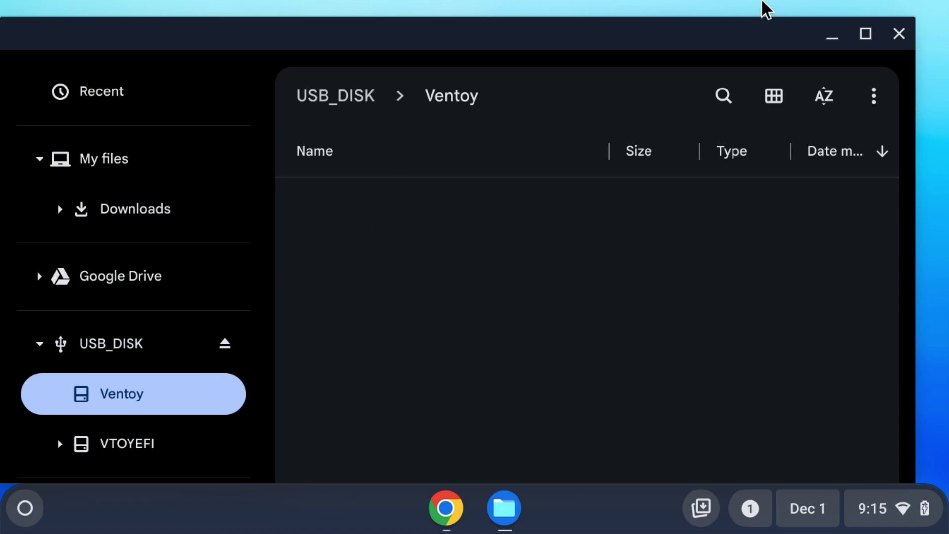
drag(752, 28, 947, 174)
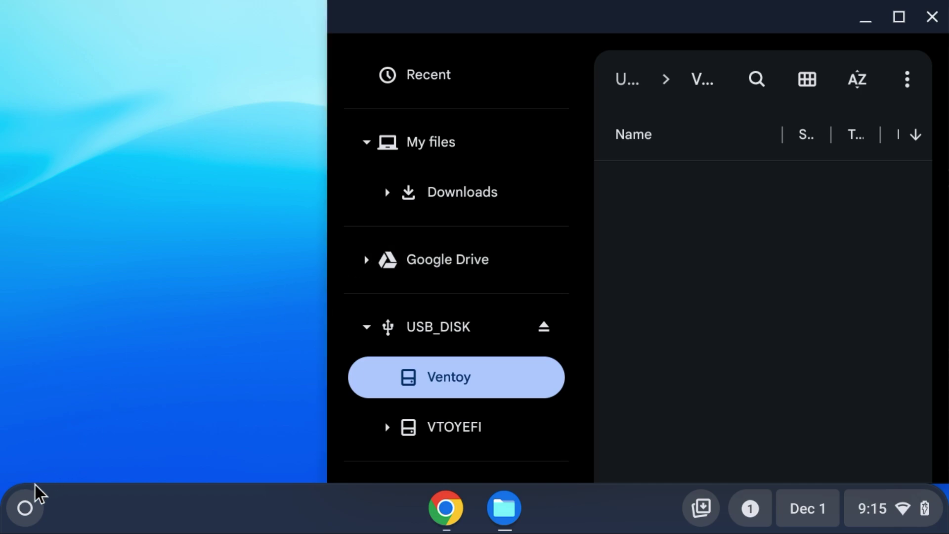
click(25, 507)
text(files)
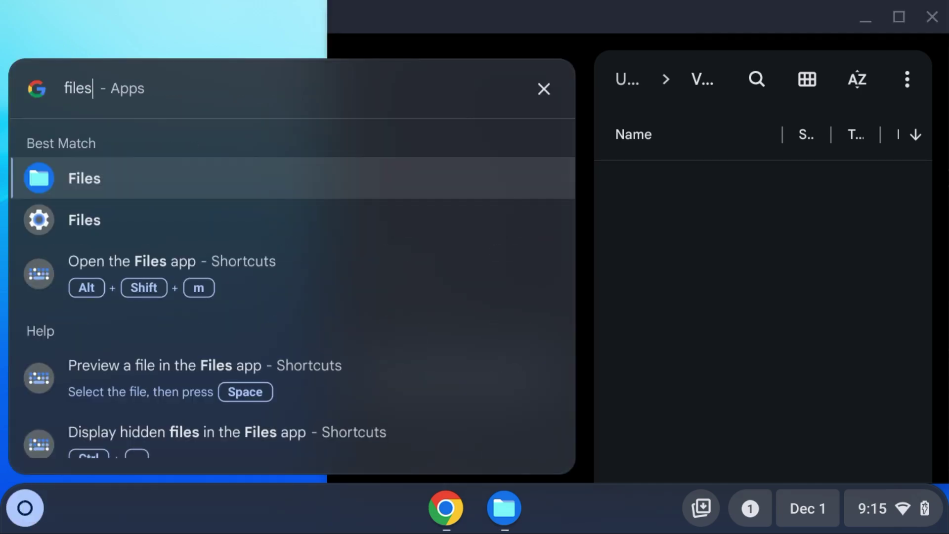
key(Return)
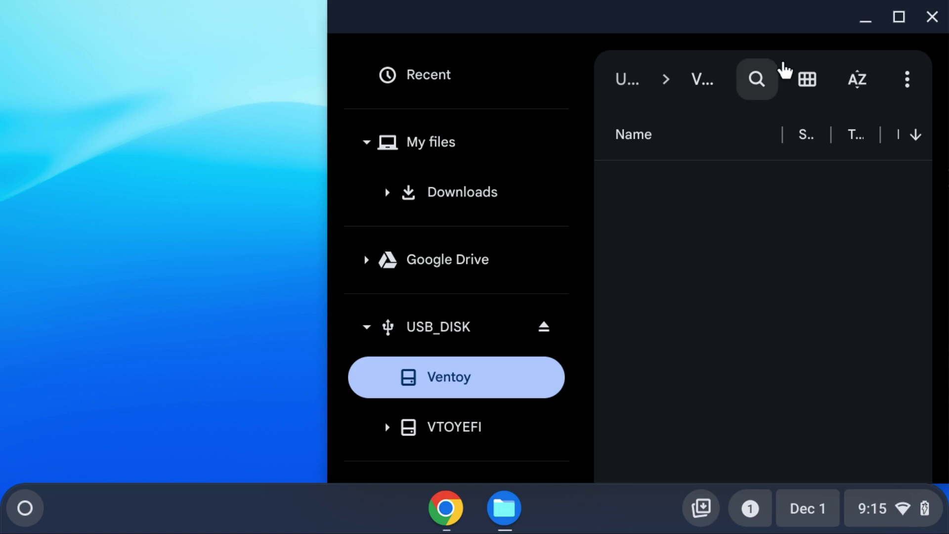
Maximize the Files window and open the iso folder inside Downloads.
double_click(767, 22)
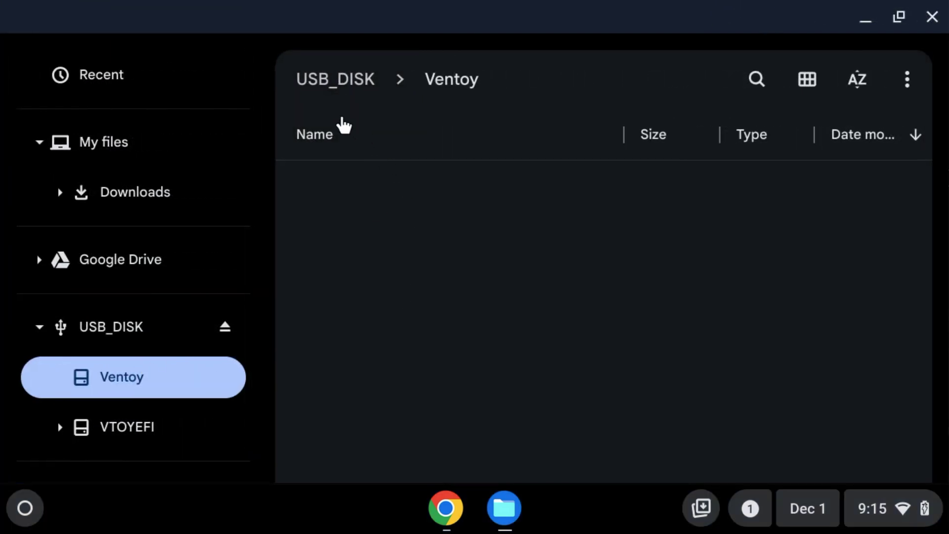
click(158, 190)
right_click(157, 190)
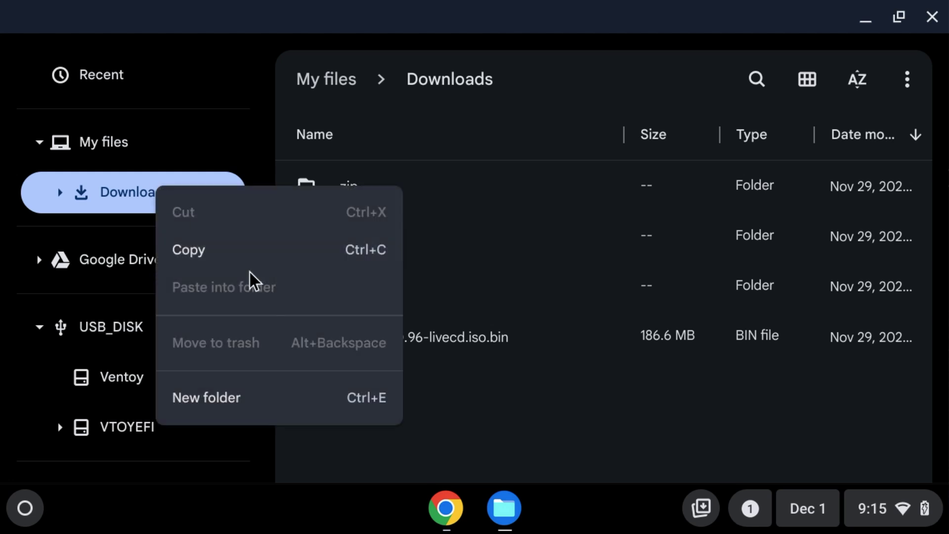
click(658, 385)
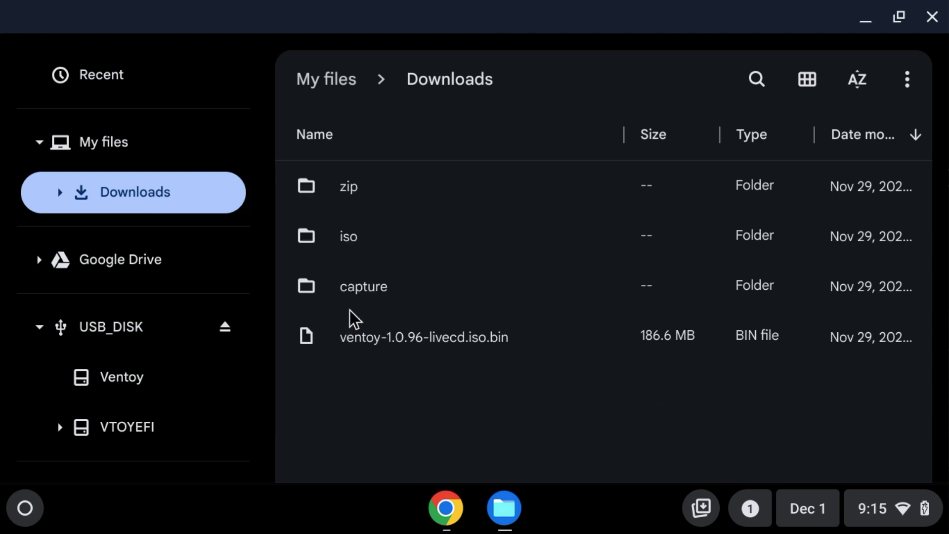
double_click(354, 240)
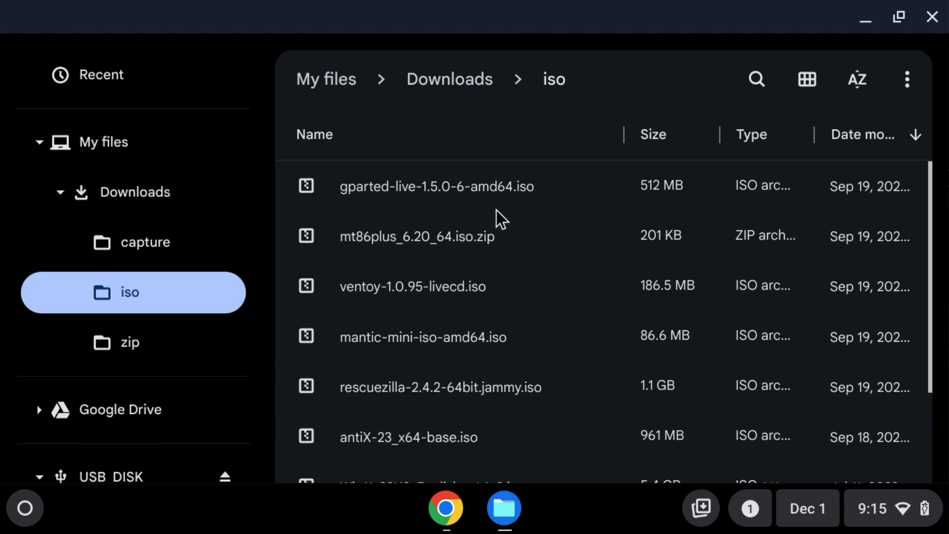
Sort the files in the iso folder by size, largest first, and look through the list.
click(659, 134)
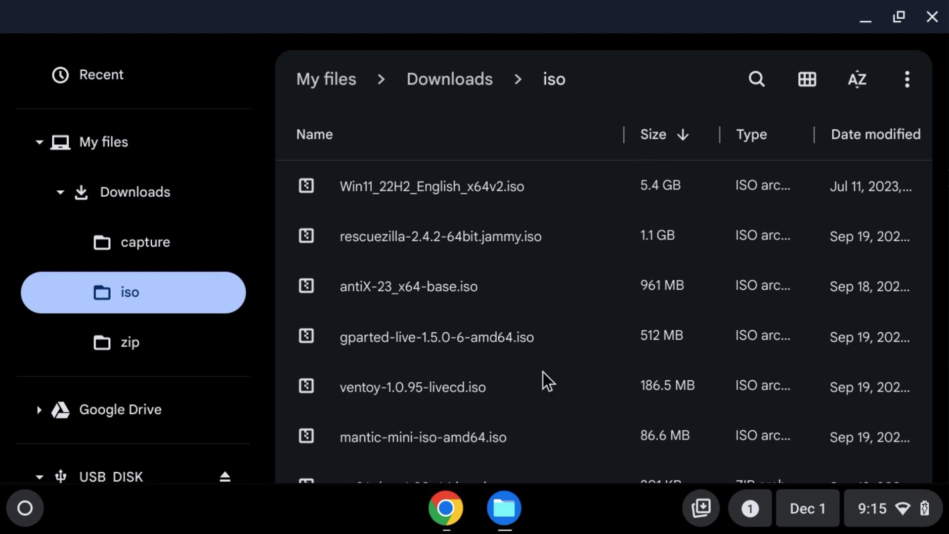
scroll(543, 372, down, 3)
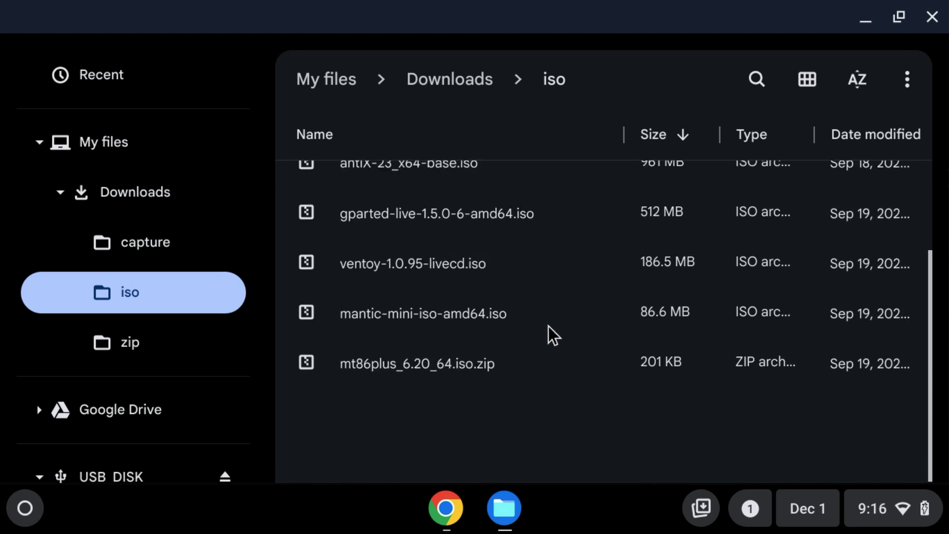
scroll(543, 370, up, 2)
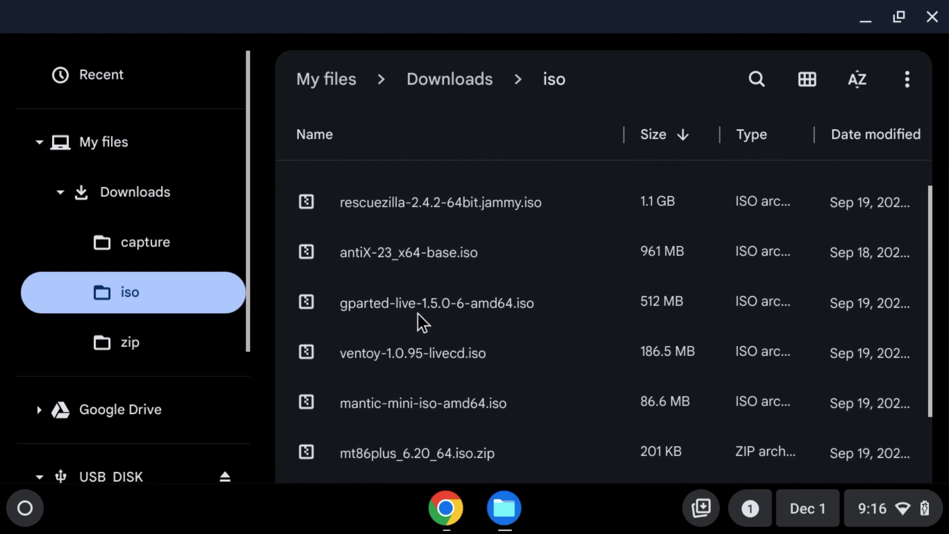
Copy the Win11_22H2_English_x64v2.iso and gparted-live-1.5.0-6-amd64.iso files together from the iso folder.
right_click(412, 311)
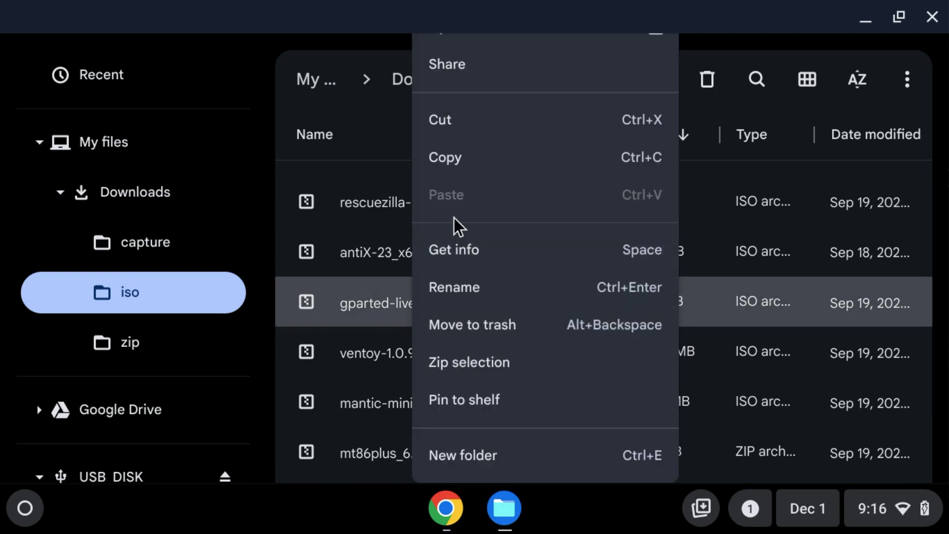
click(446, 163)
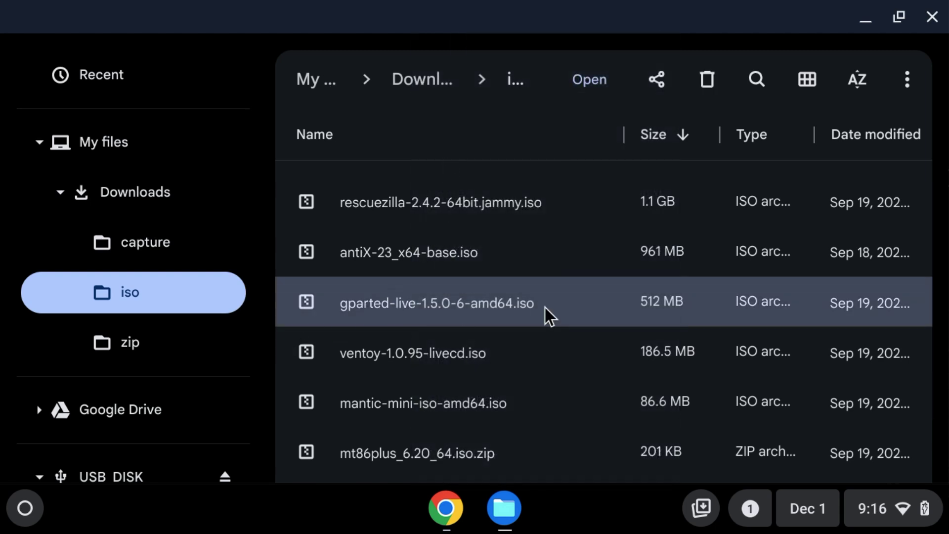
scroll(510, 304, up, 1)
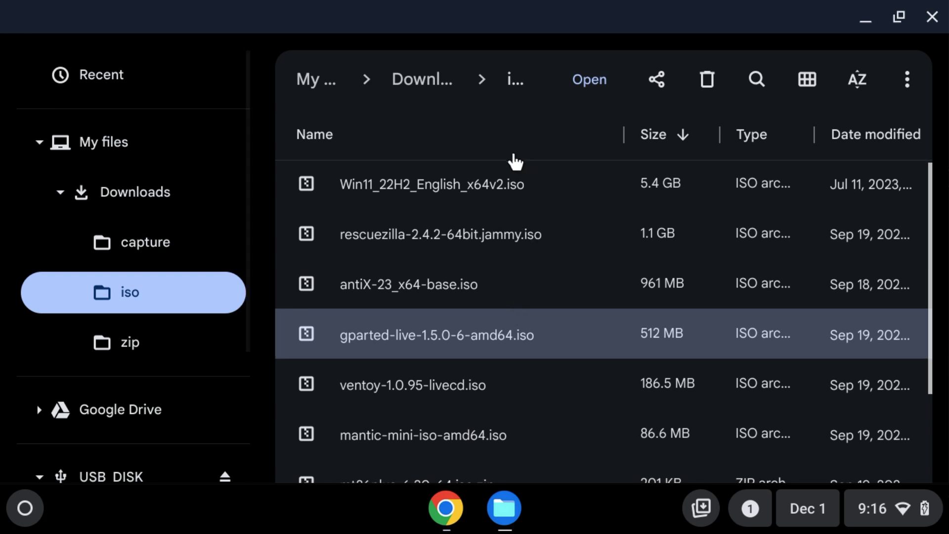
right_click(479, 177)
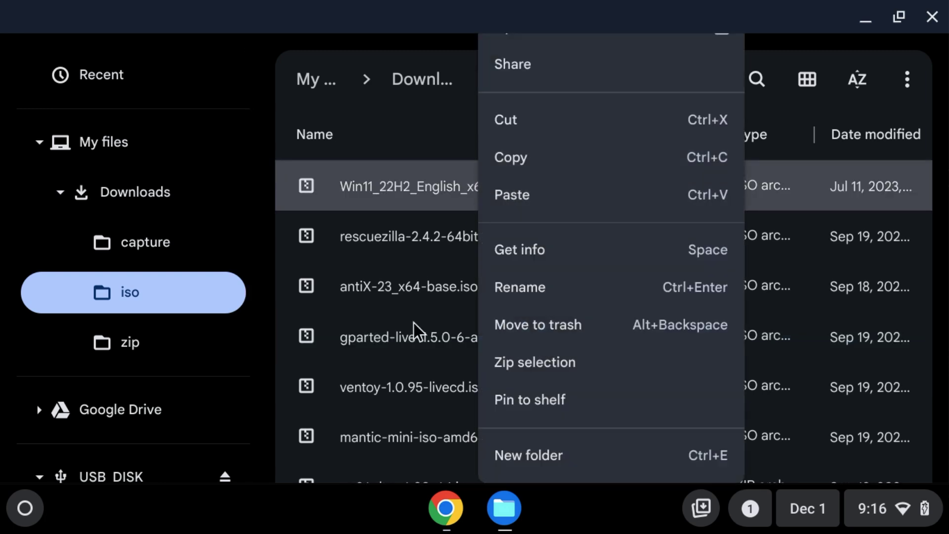
ctrl+click(324, 336)
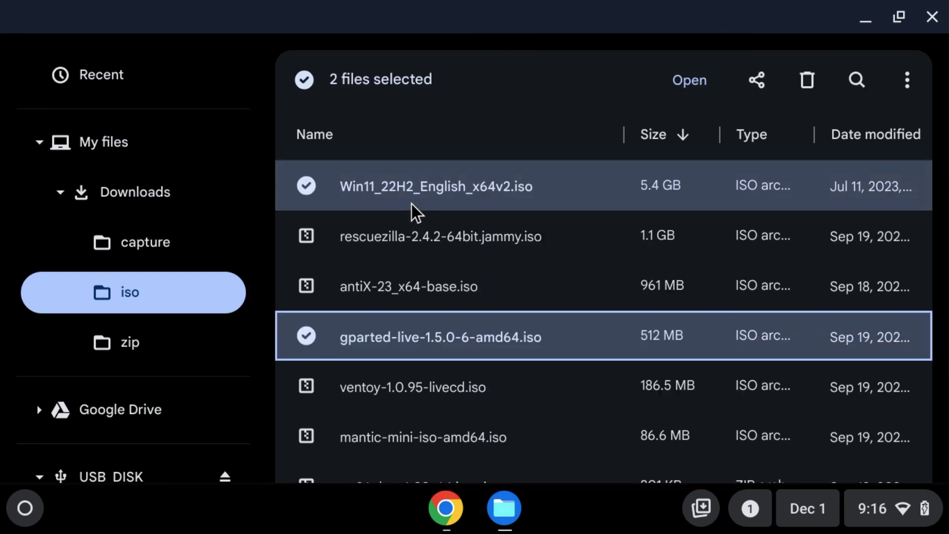
right_click(425, 191)
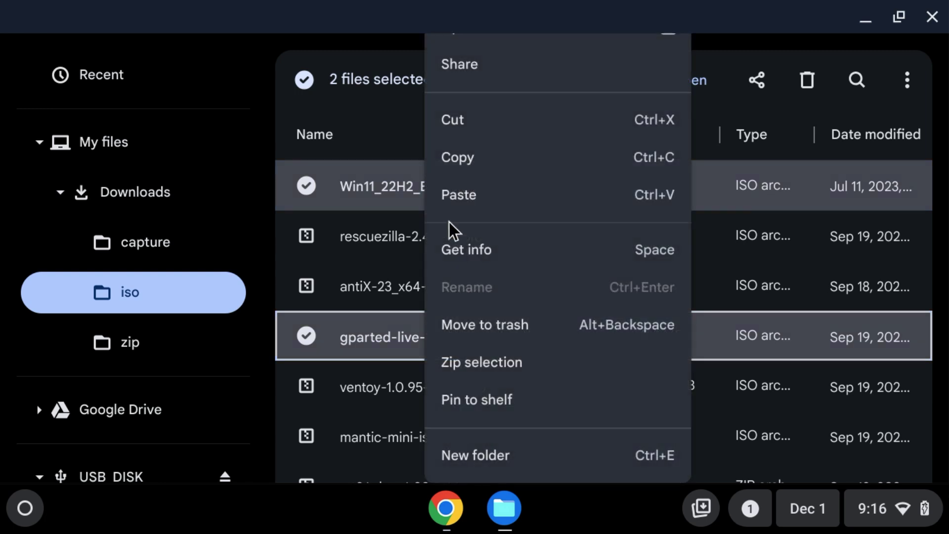
click(491, 164)
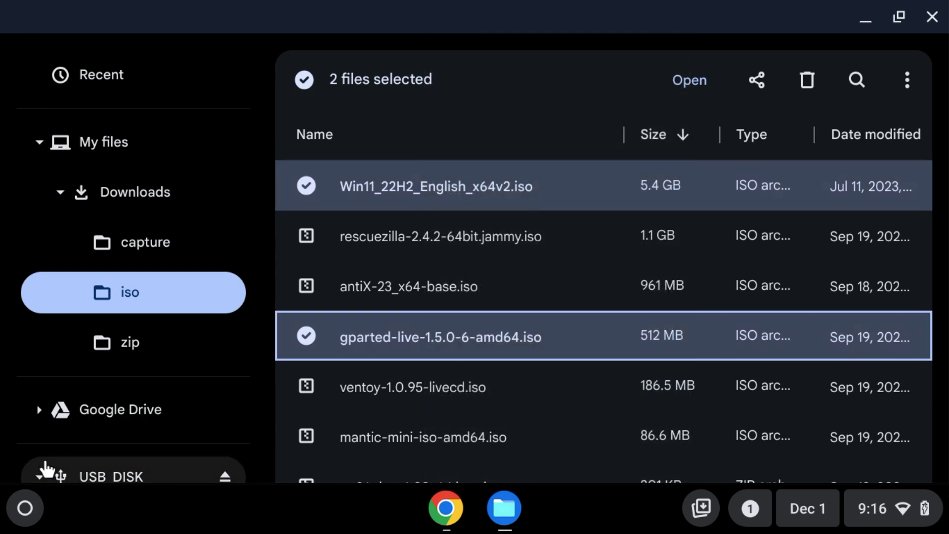
Paste the copied ISO files into the Ventoy partition of USB_DISK, and eject the drive once copying is done.
click(95, 479)
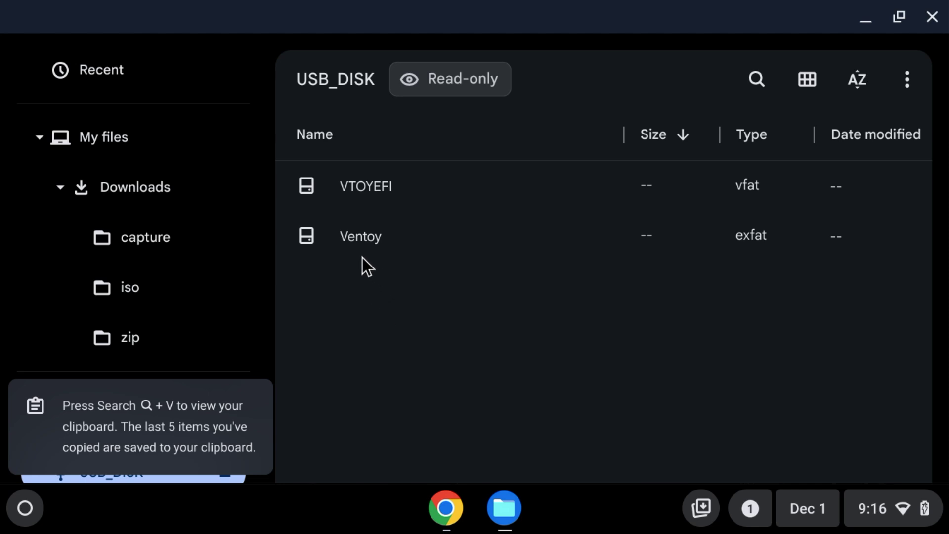
double_click(358, 241)
right_click(494, 266)
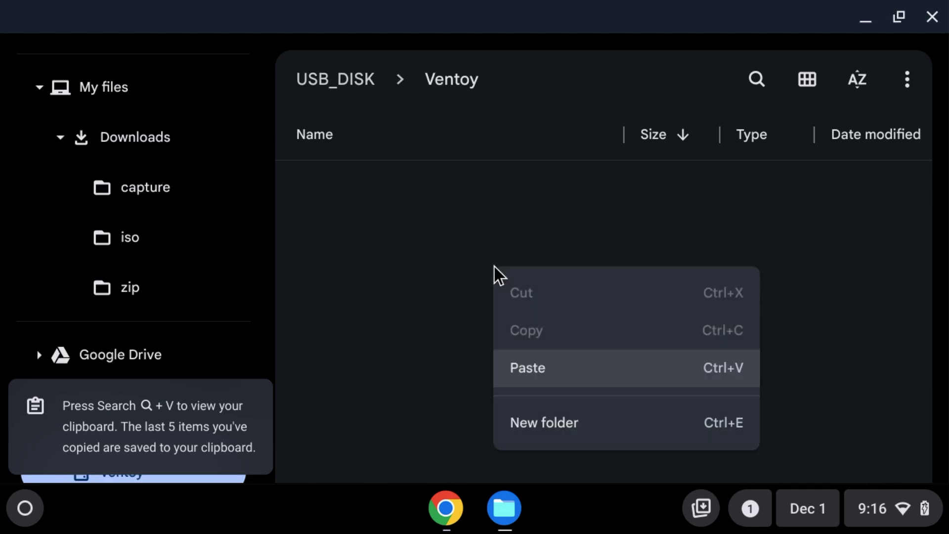
click(561, 367)
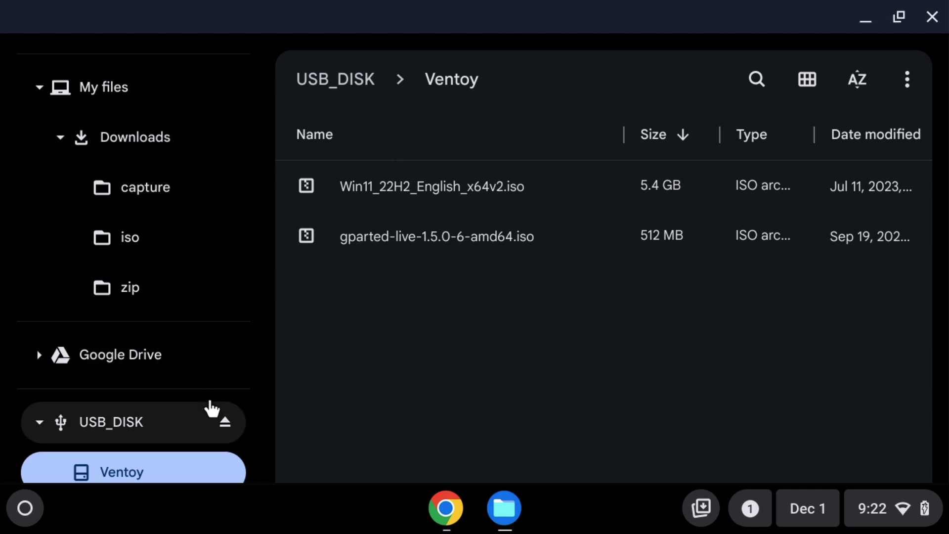
click(125, 156)
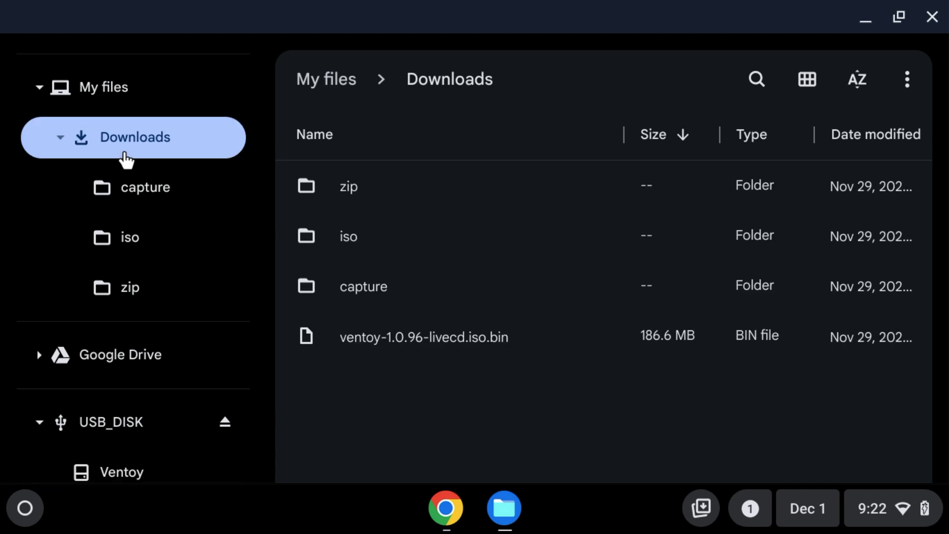
click(226, 424)
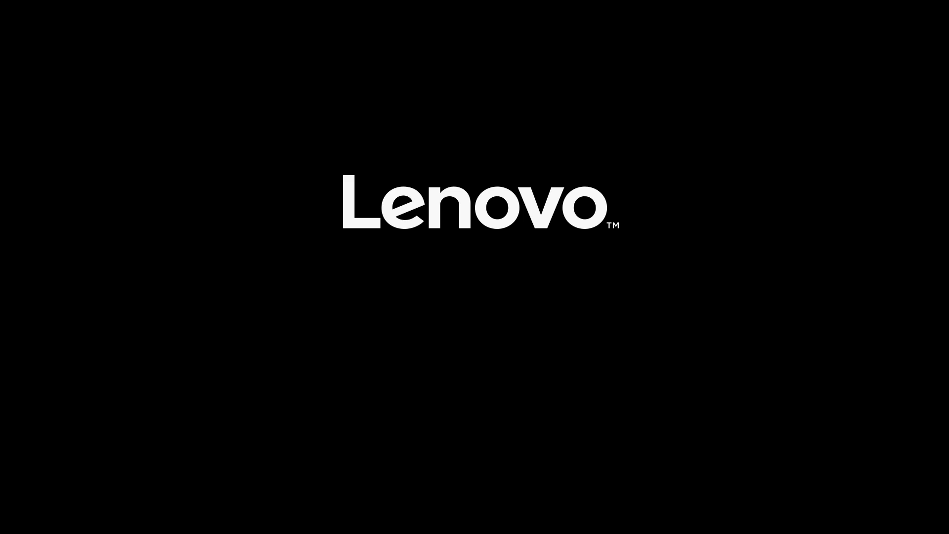
Enter the PC's one-time boot menu at startup and boot from EFI USB Device (USB DISK).
key(F12)
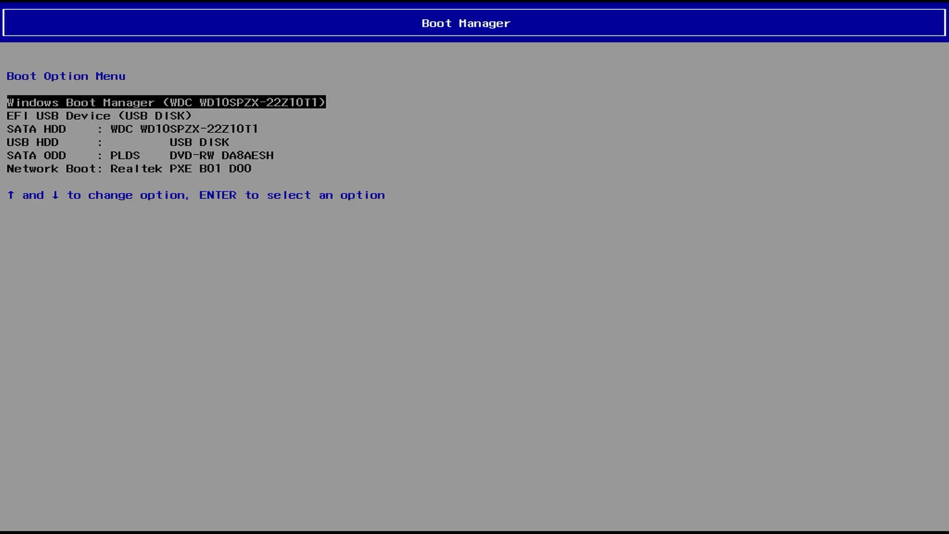
key(Down)
key(Return)
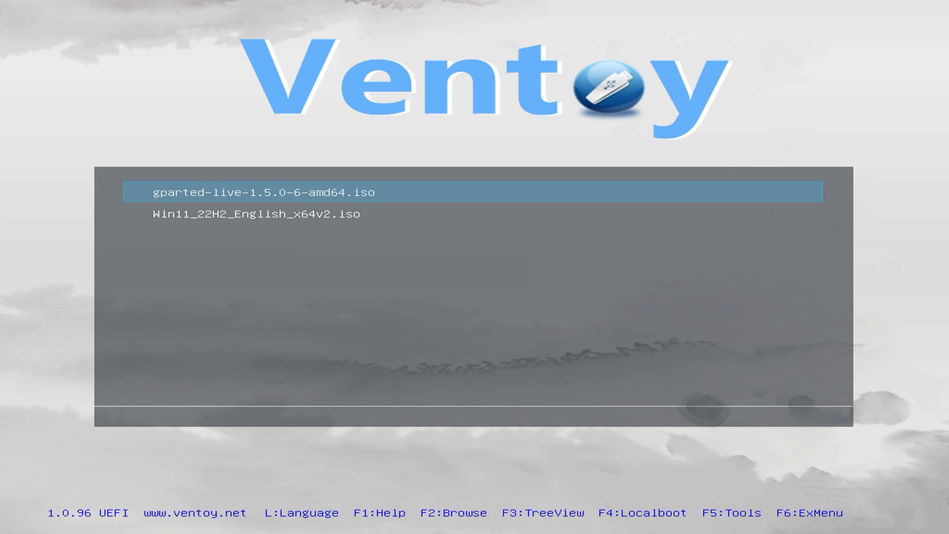
Look through the boot modes offered for gparted-live-1.5.0-6-amd64.iso and return to the previous menu.
key(Down)
key(Up)
key(Return)
key(Down)
key(Down)
key(Down)
key(Down)
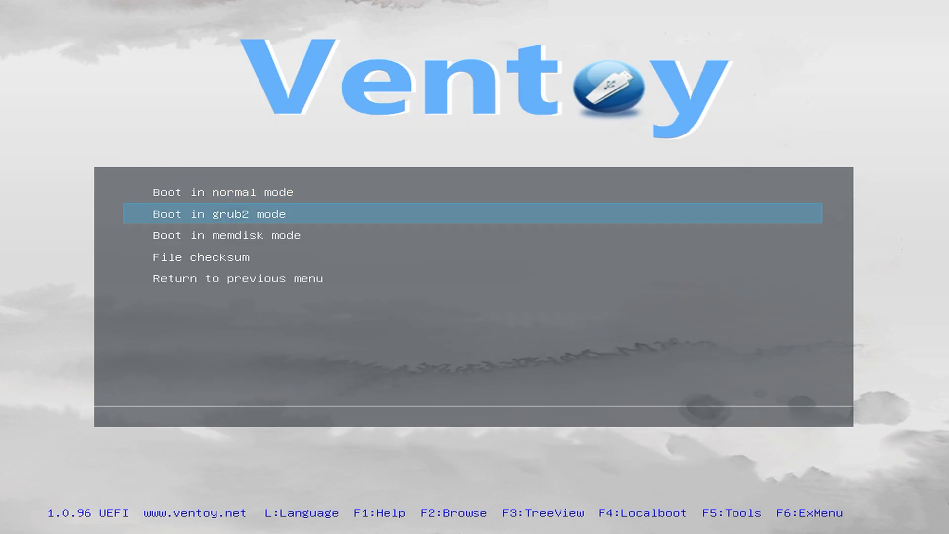
key(Return)
Boot Win11_22H2_English_x64v2.iso in normal mode and confirm booting from the CD or DVD.
key(Down)
key(Return)
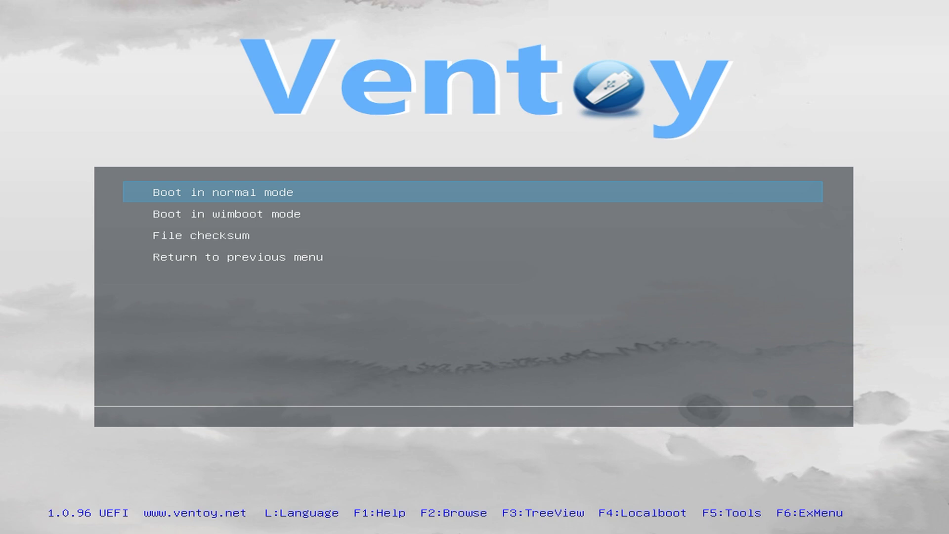
key(Down)
key(Down)
key(Up)
key(Up)
key(Return)
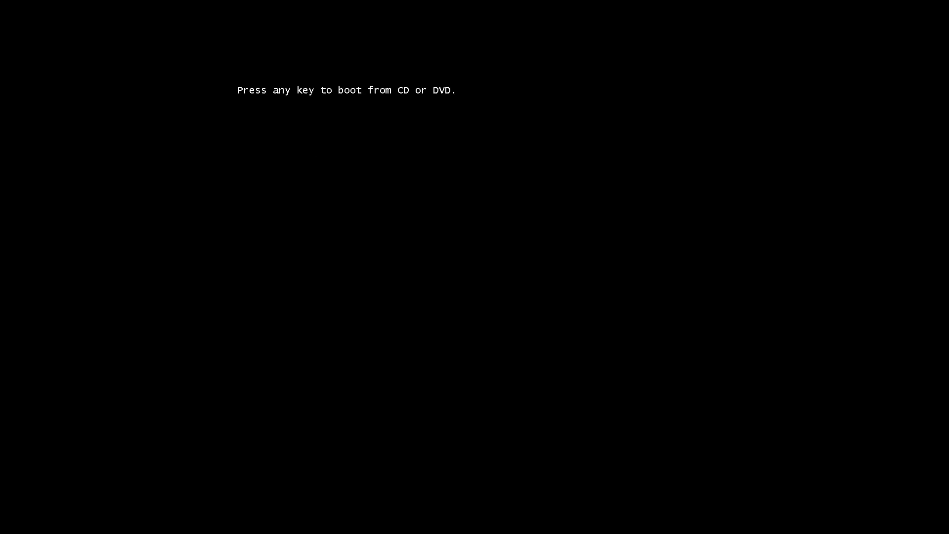
key(Return)
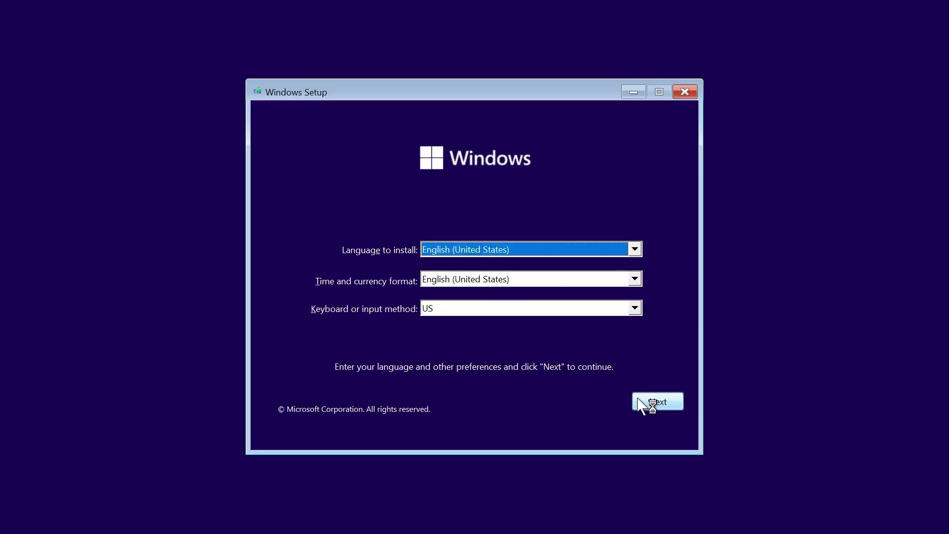
Advance Windows Setup to the license terms with the default language settings, and quit the installation.
click(643, 401)
click(507, 264)
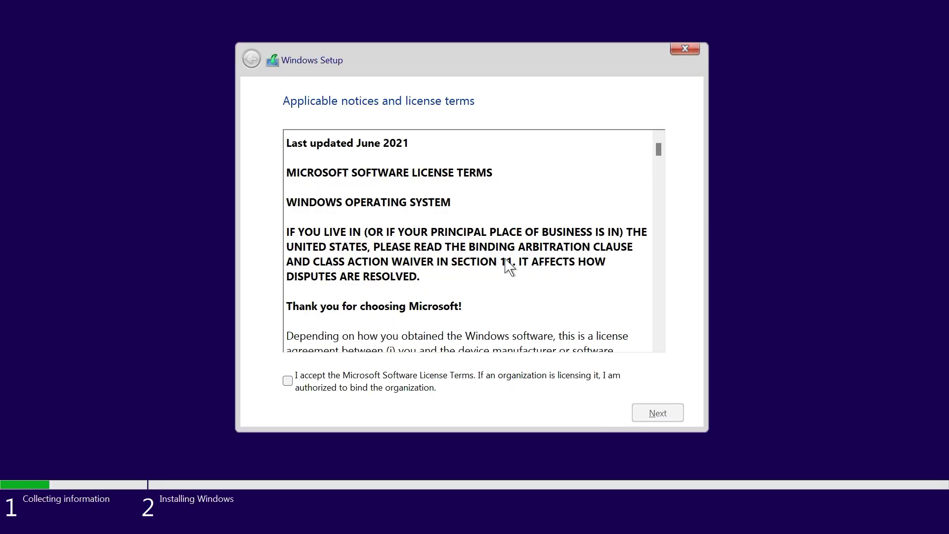
click(681, 51)
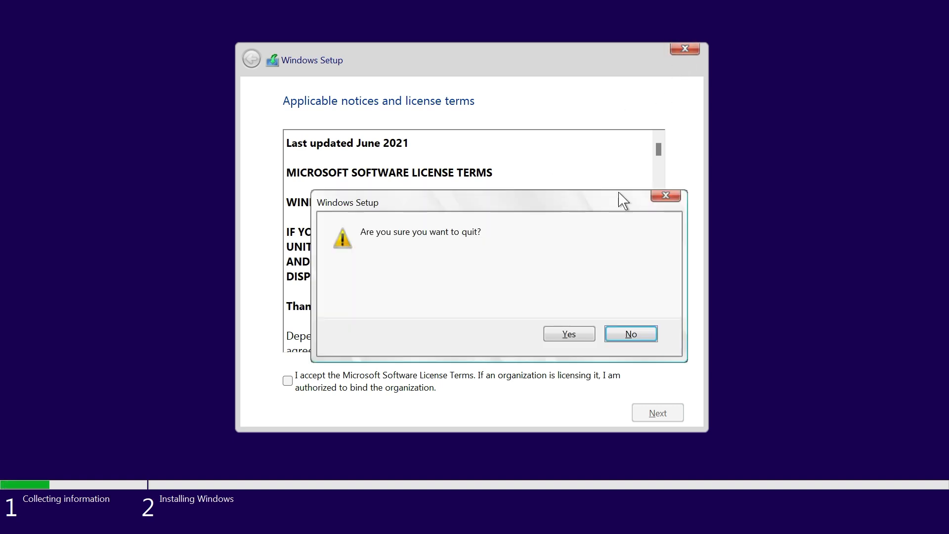
click(569, 334)
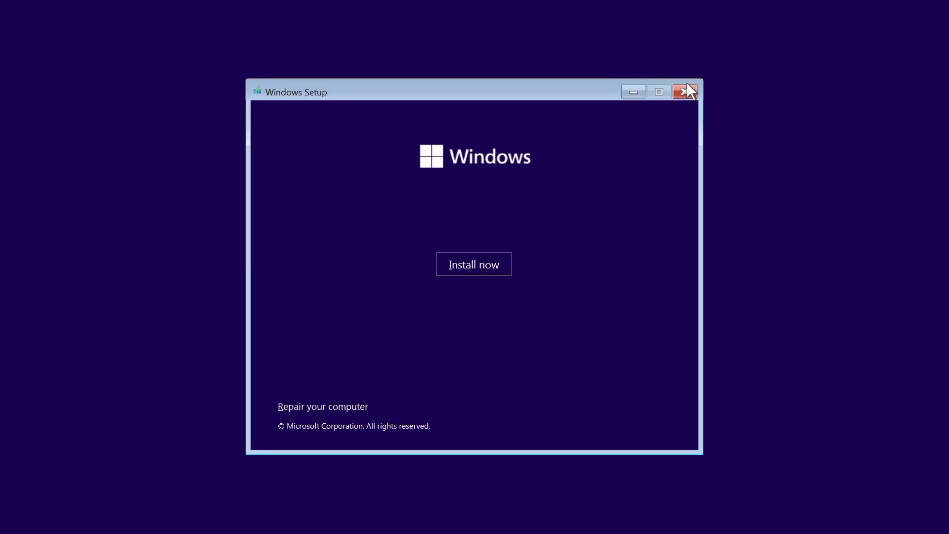
click(685, 92)
click(570, 336)
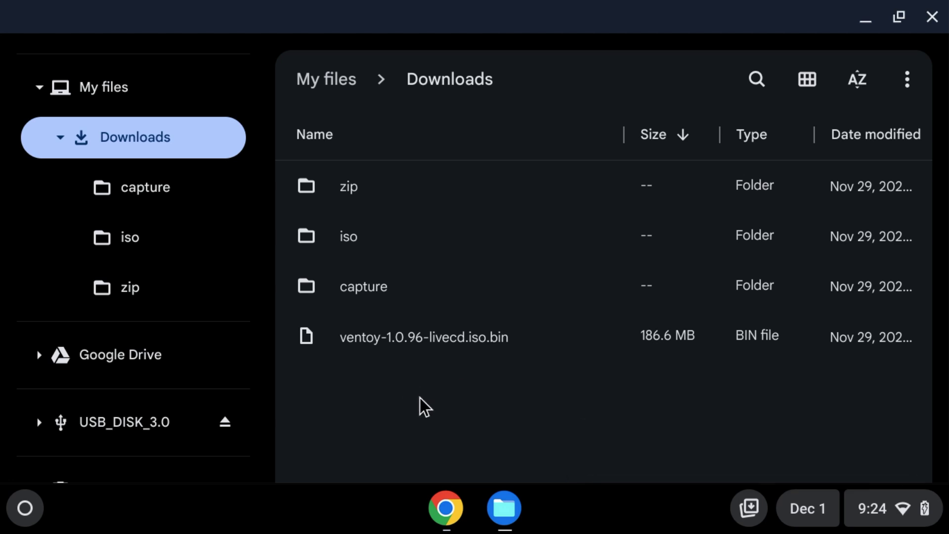
Switch to Chrome and view the Chromebook Recovery Utility page, the Intel Core logos and the AMD Ryzen logo.
click(446, 508)
click(151, 15)
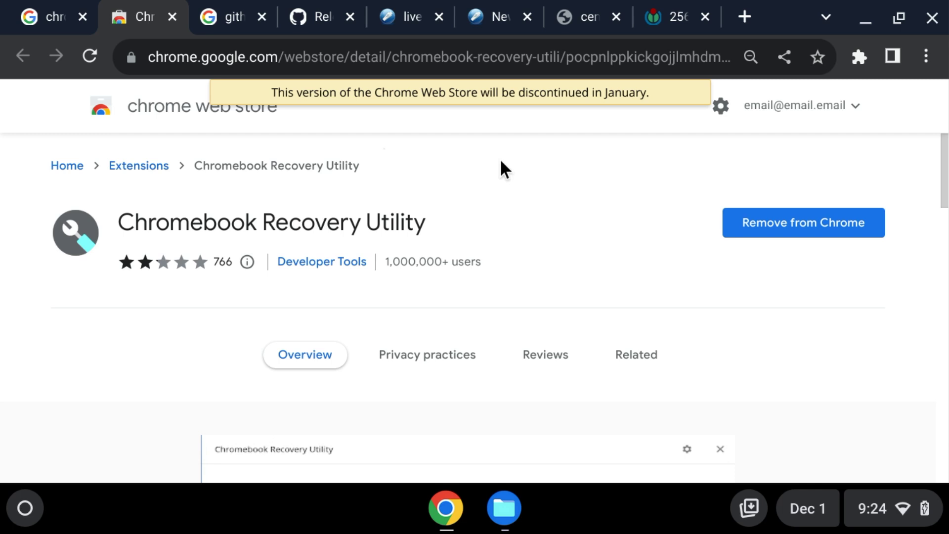
click(593, 2)
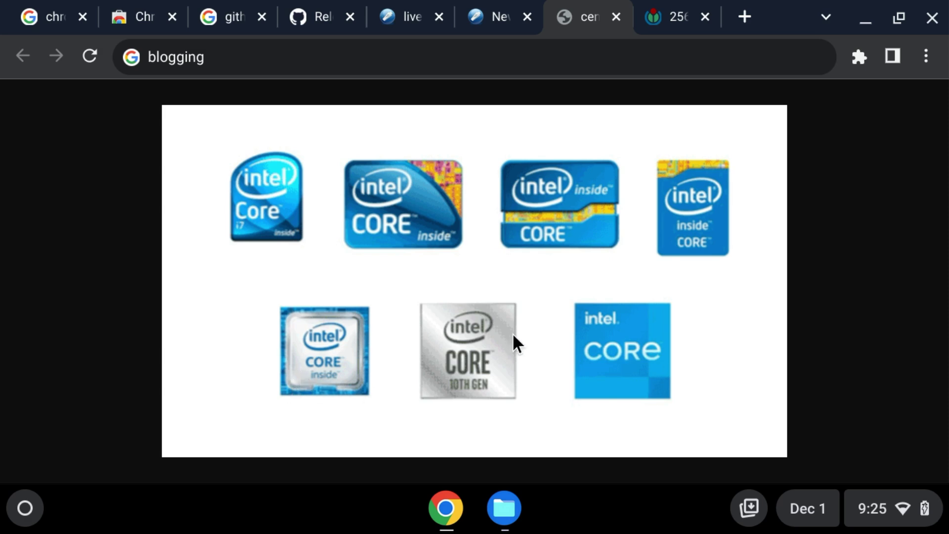
click(659, 23)
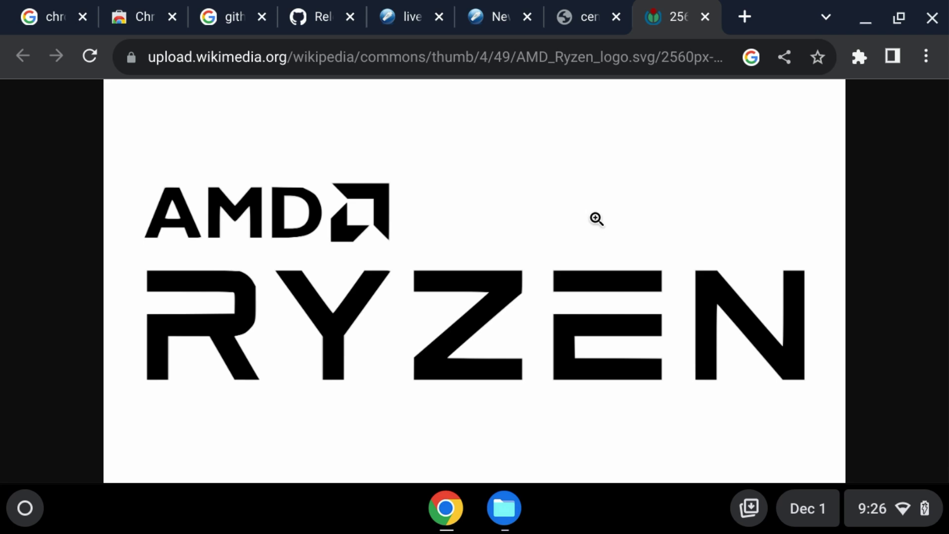
click(577, 6)
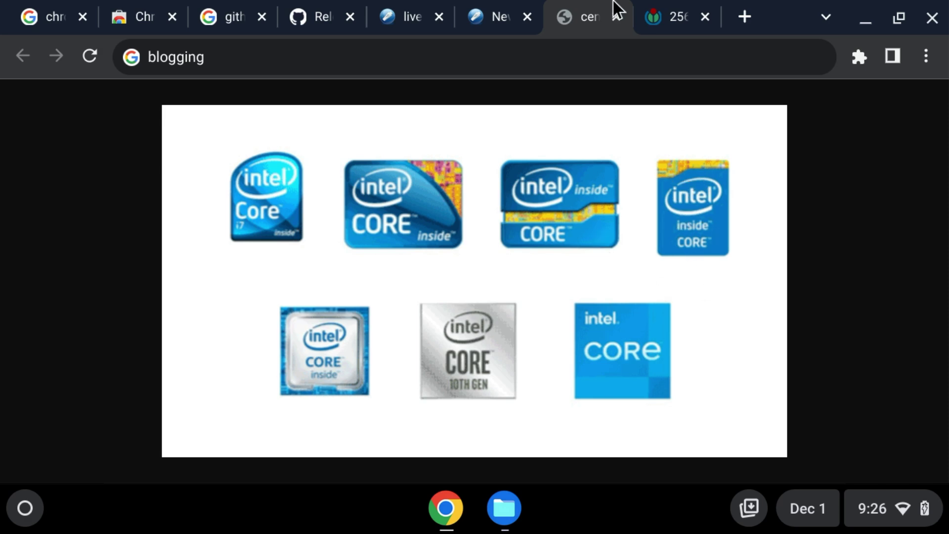
click(657, 4)
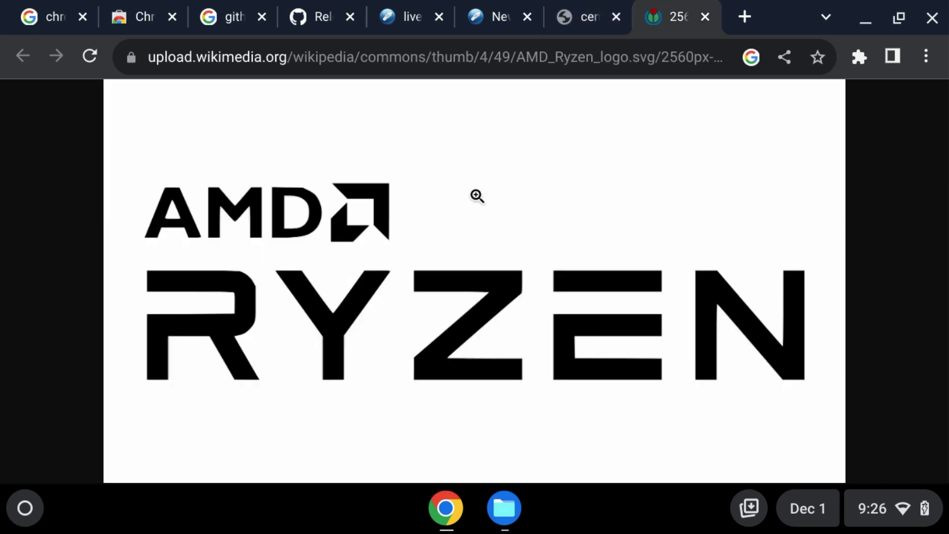
click(582, 15)
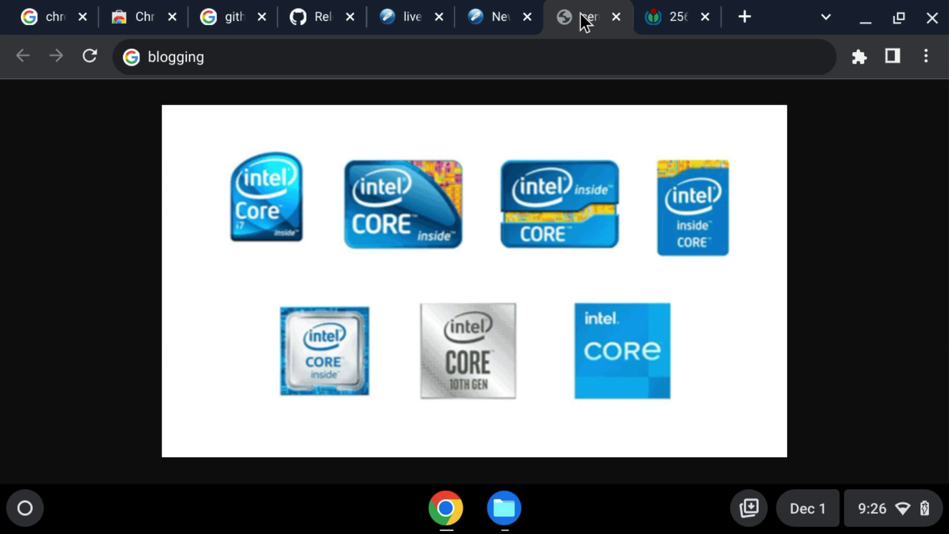
Switch to the Files app, expand USB_DISK_3.0 and view the contents of its Ventoy partition.
click(517, 500)
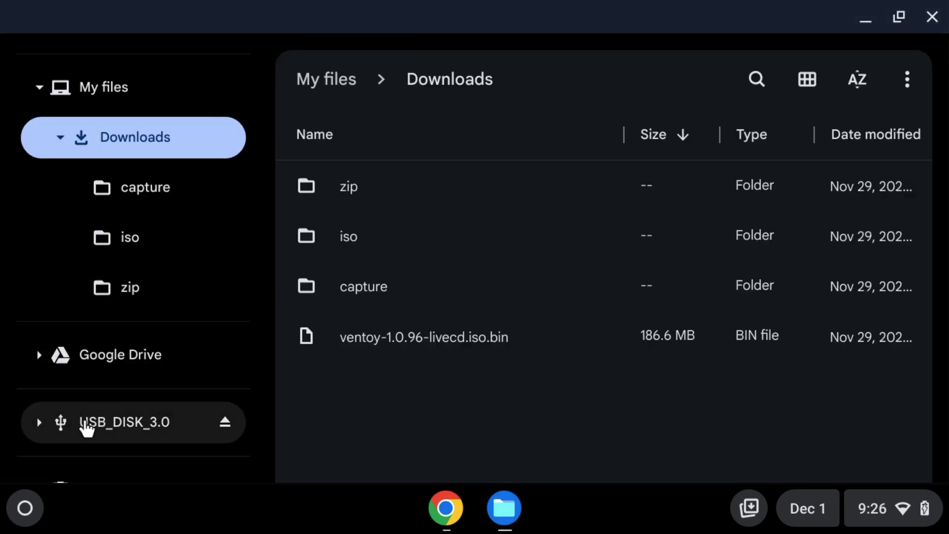
click(39, 421)
scroll(157, 457, up, 1)
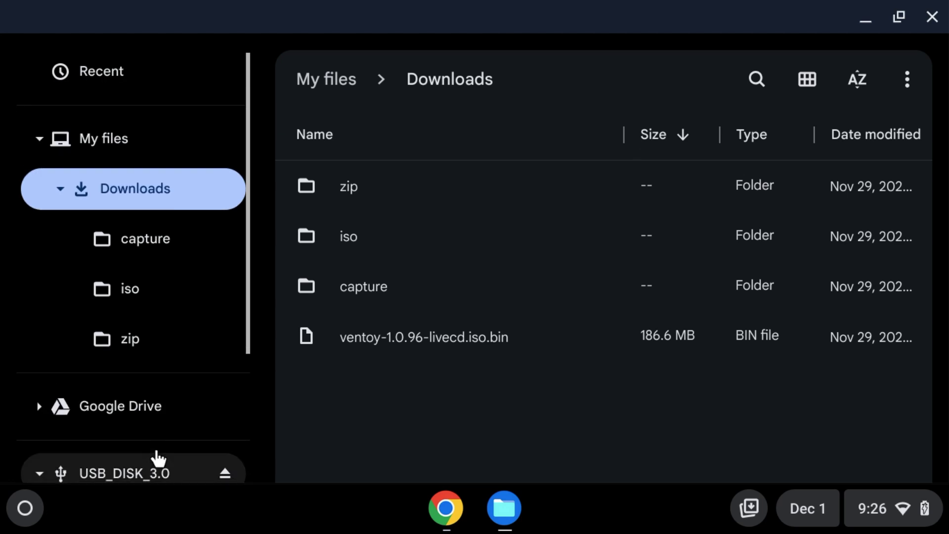
scroll(158, 457, down, 3)
click(127, 371)
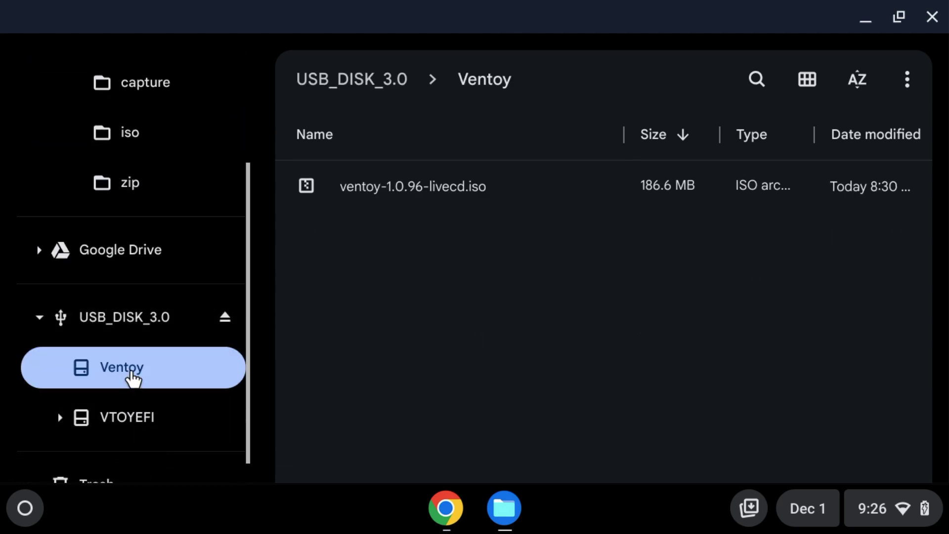
Select the USB_DISK_3.0 device and examine its Format device option and available space.
click(128, 338)
click(903, 90)
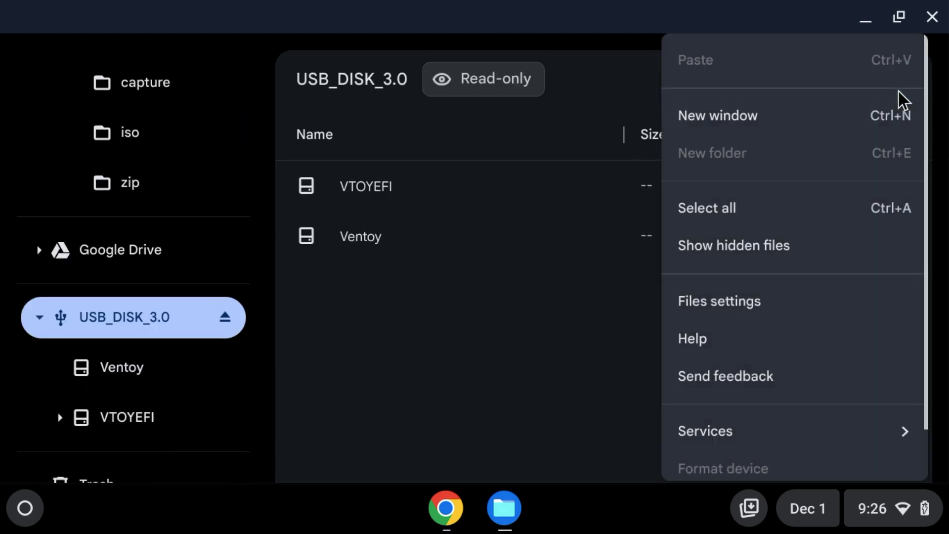
click(76, 322)
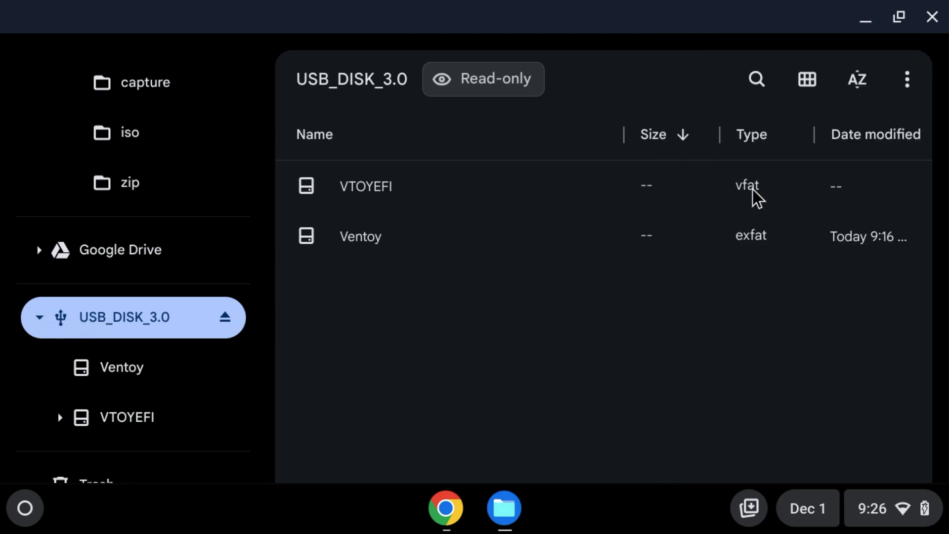
click(907, 95)
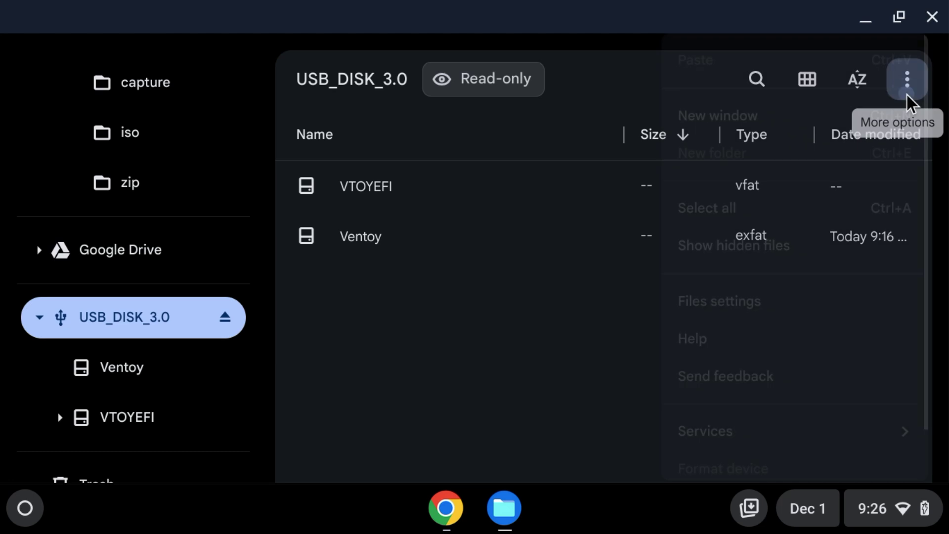
scroll(850, 213, down, 2)
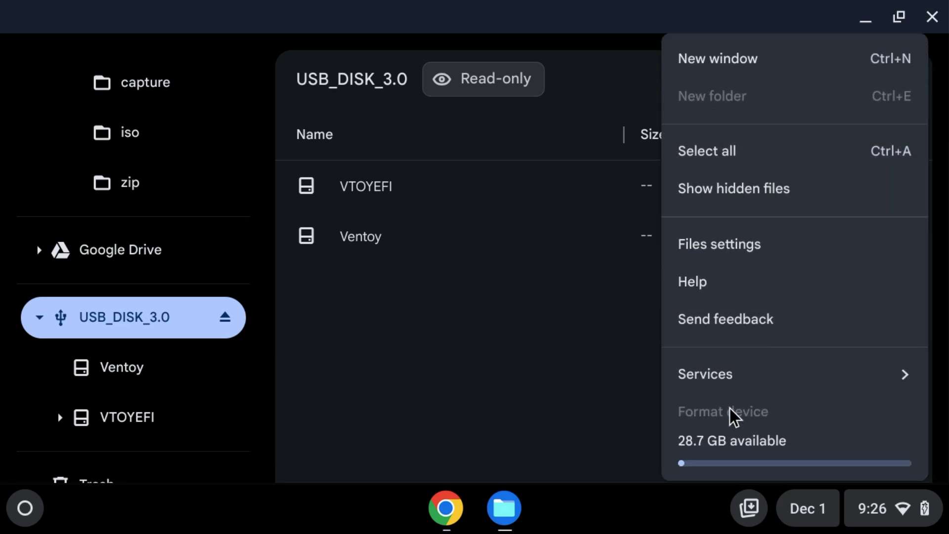
Examine the options available for the VTOYEFI and Ventoy partitions of USB_DISK_3.0.
click(323, 350)
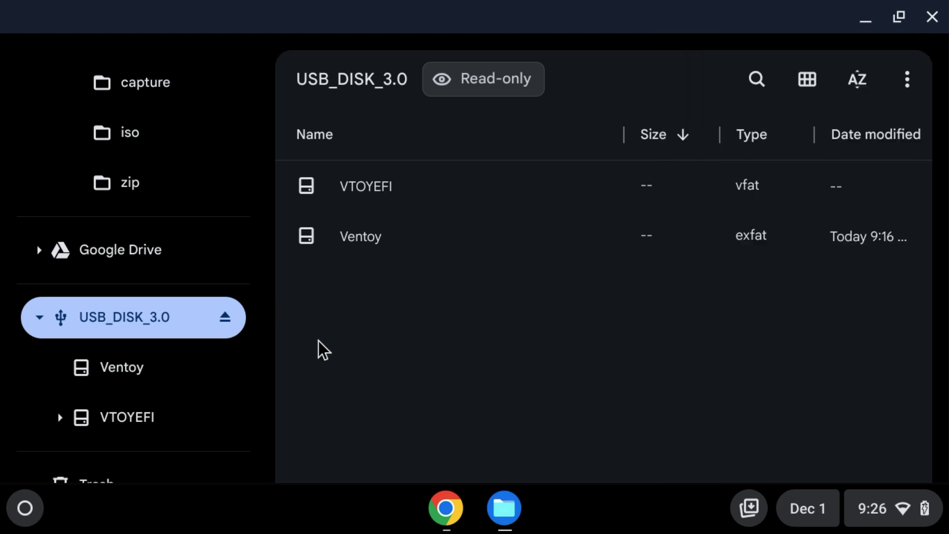
right_click(392, 200)
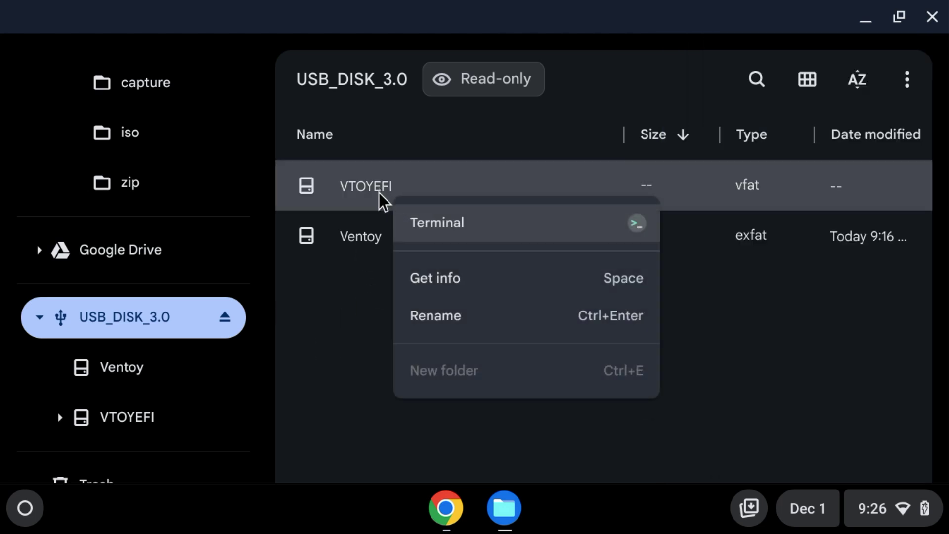
click(366, 334)
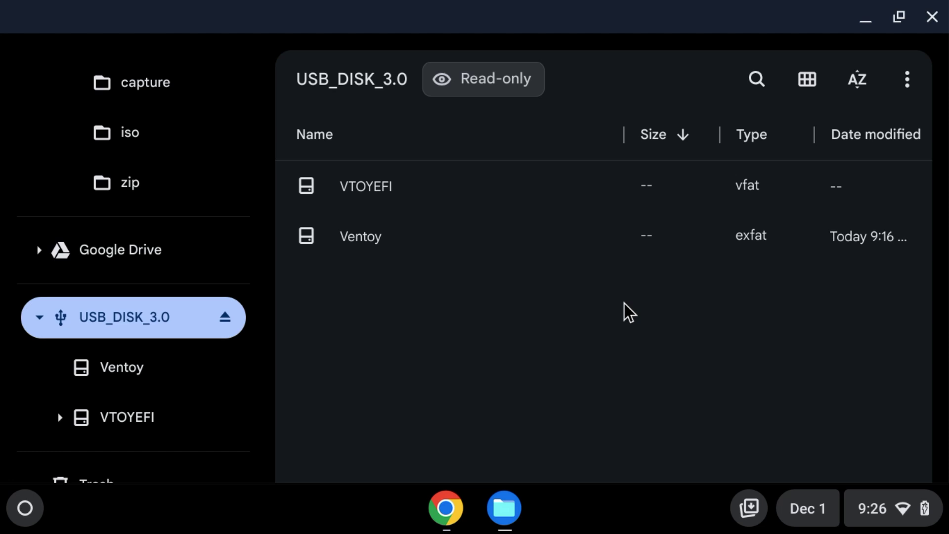
click(454, 509)
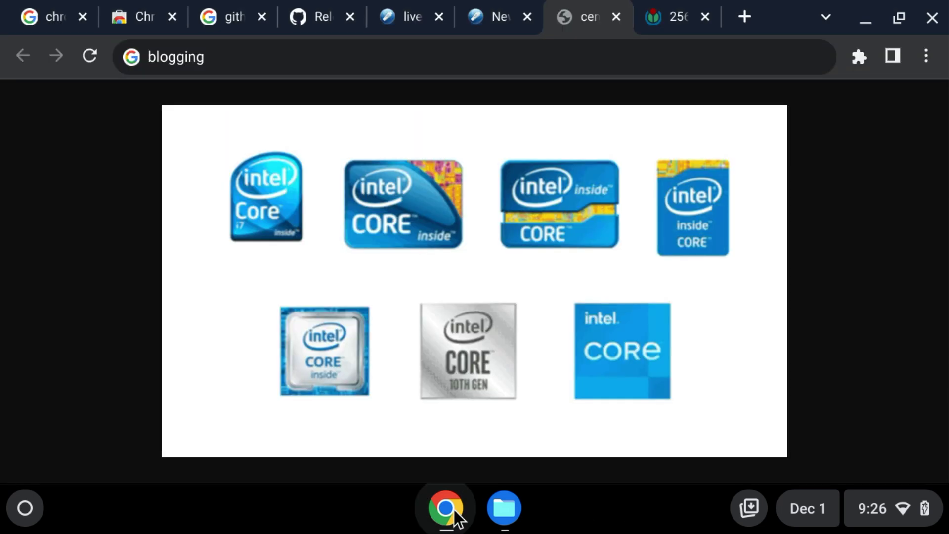
click(505, 511)
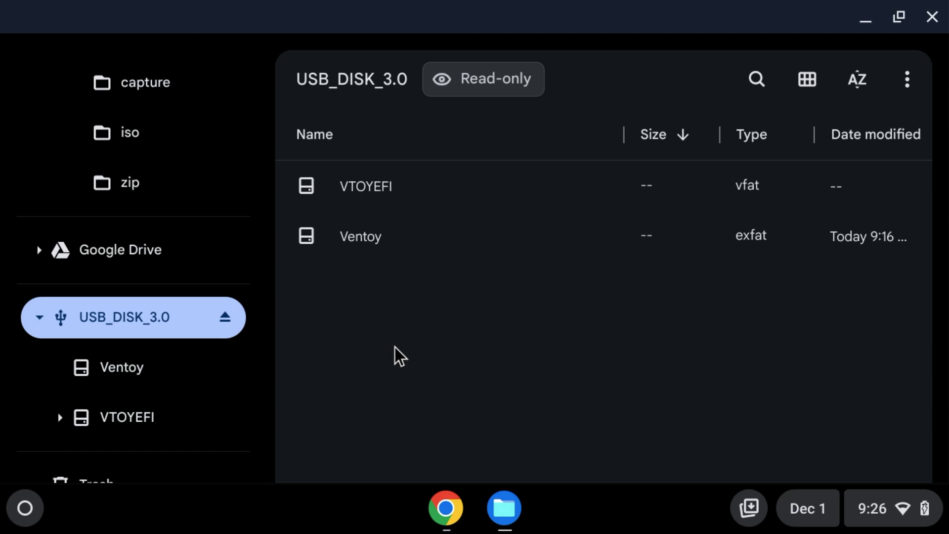
right_click(396, 250)
click(354, 254)
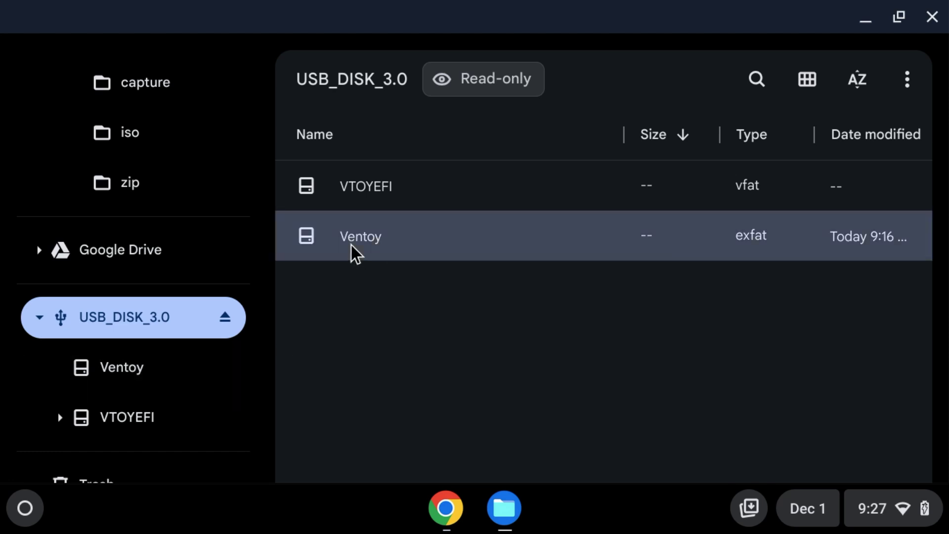
Format the Ventoy partition of USB_DISK_3.0 as FAT32 with the drive name fat32.
double_click(353, 255)
click(908, 79)
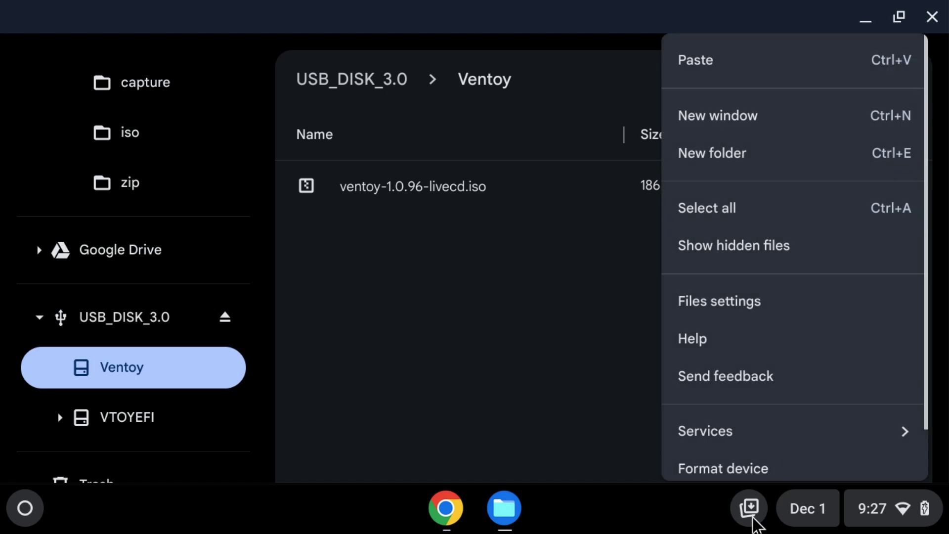
scroll(779, 447, down, 2)
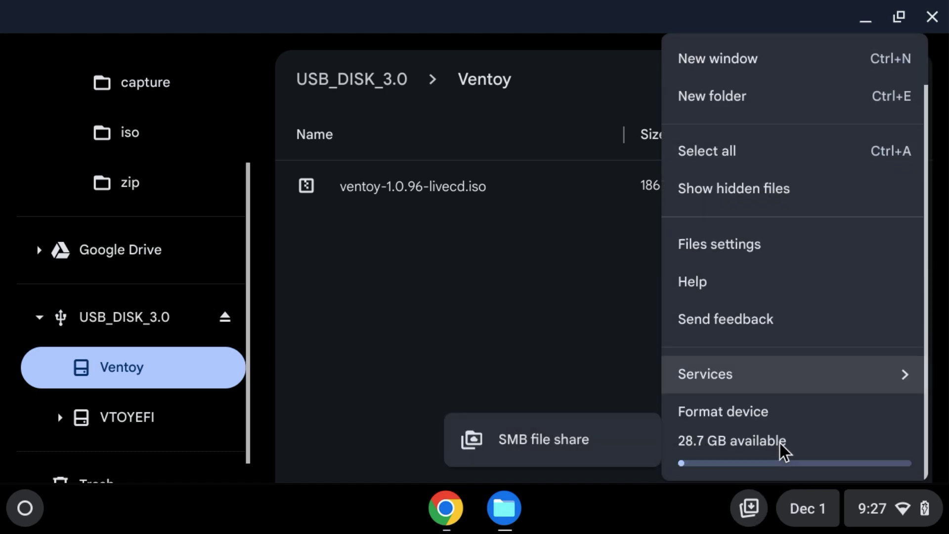
click(718, 412)
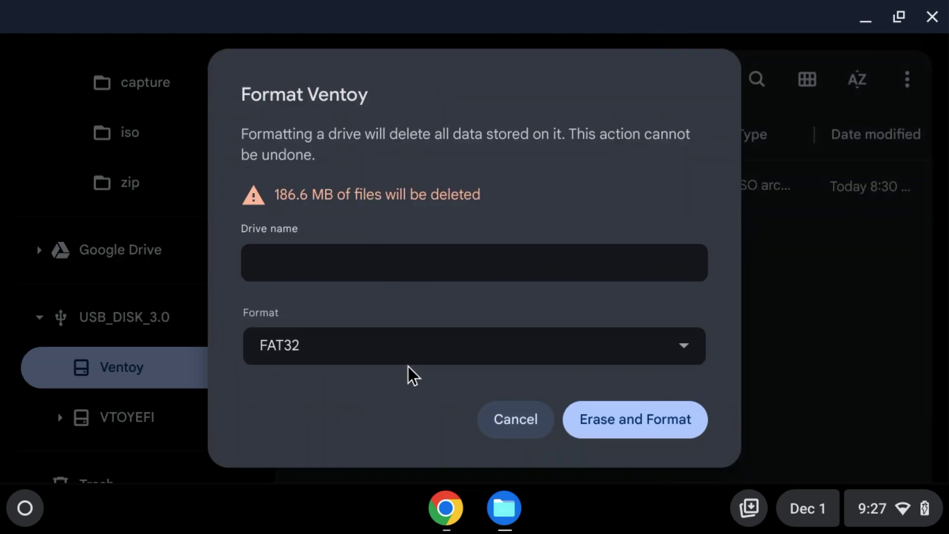
click(388, 256)
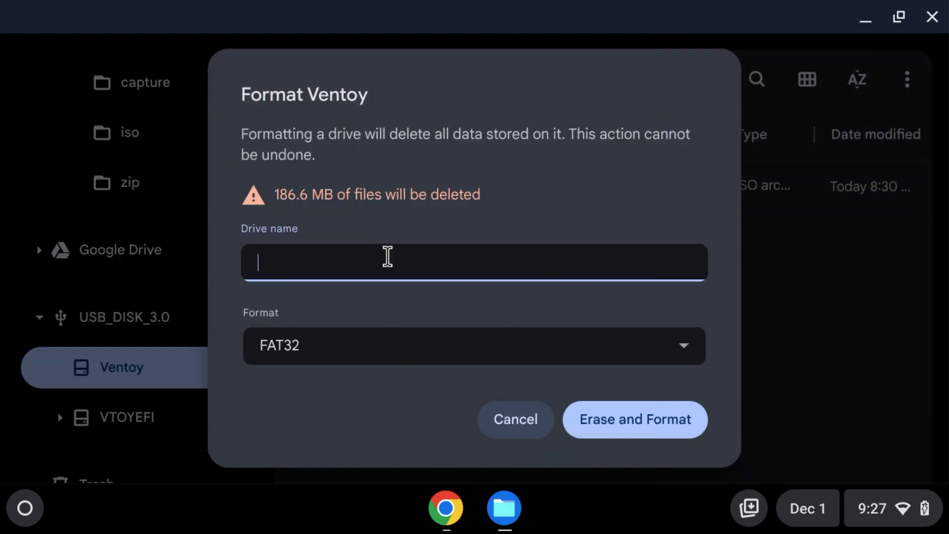
click(311, 340)
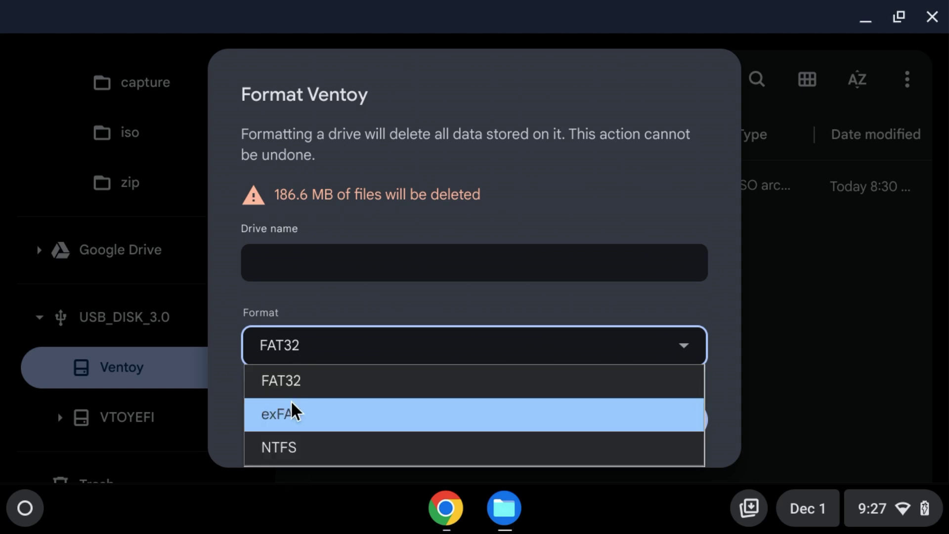
click(277, 389)
click(281, 263)
text(fat32)
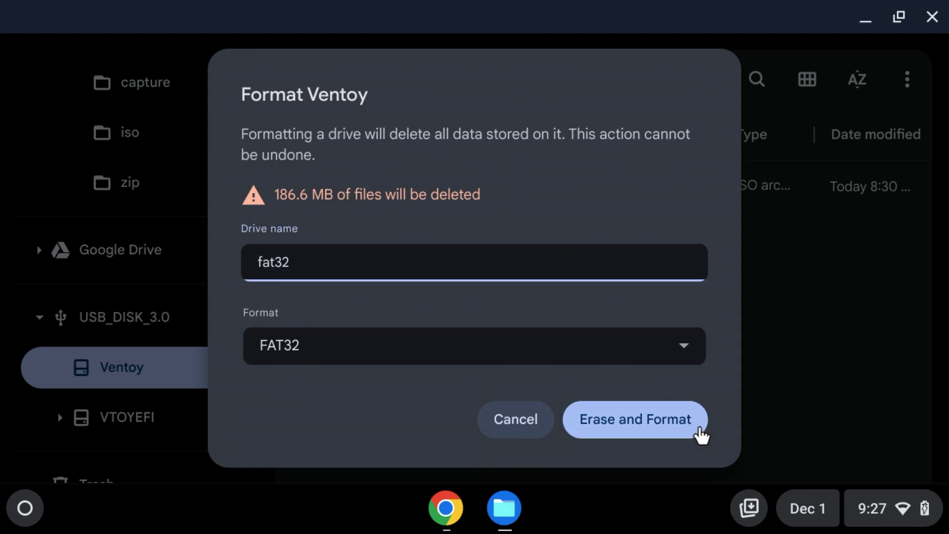
click(670, 423)
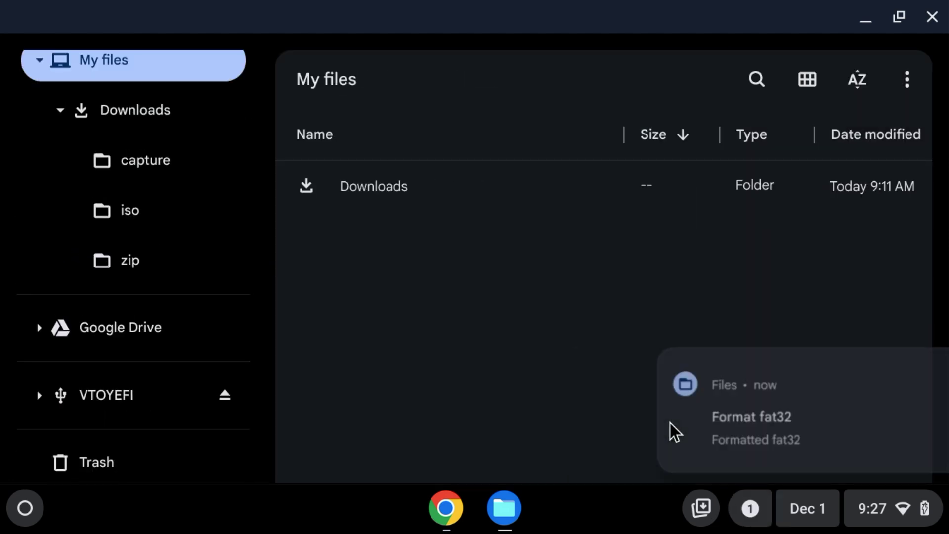
Format the VTOYEFI partition of USB_DISK_3.0 as FAT32 with the drive name smallfat32.
click(40, 395)
scroll(180, 399, down, 2)
click(157, 413)
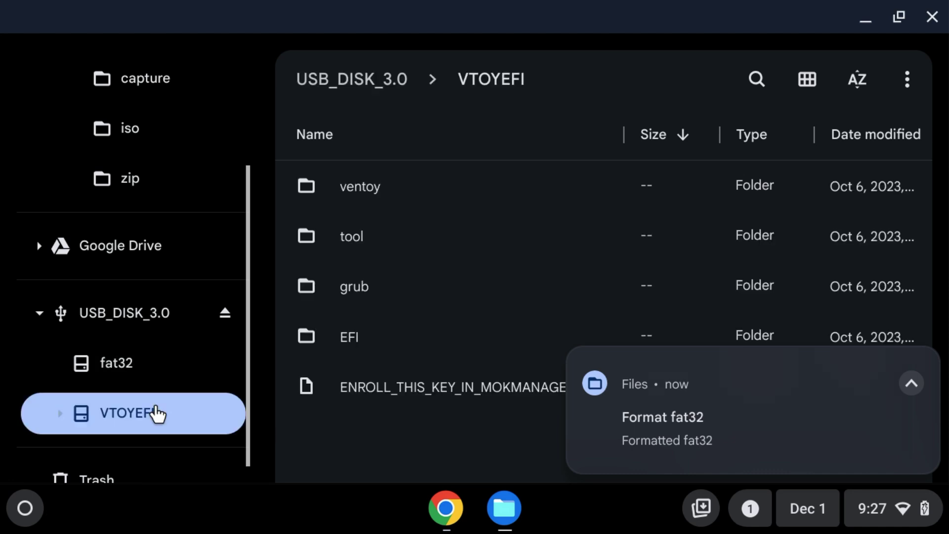
right_click(137, 414)
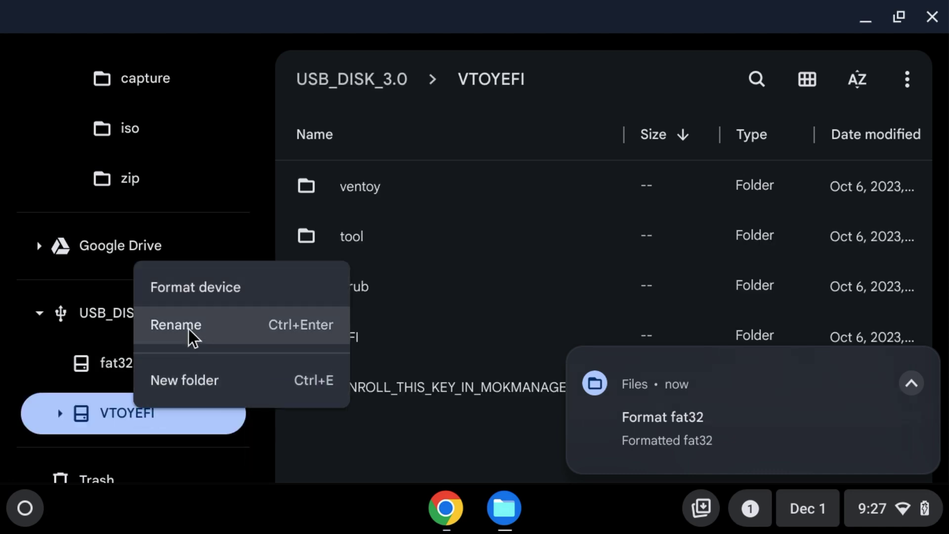
click(185, 294)
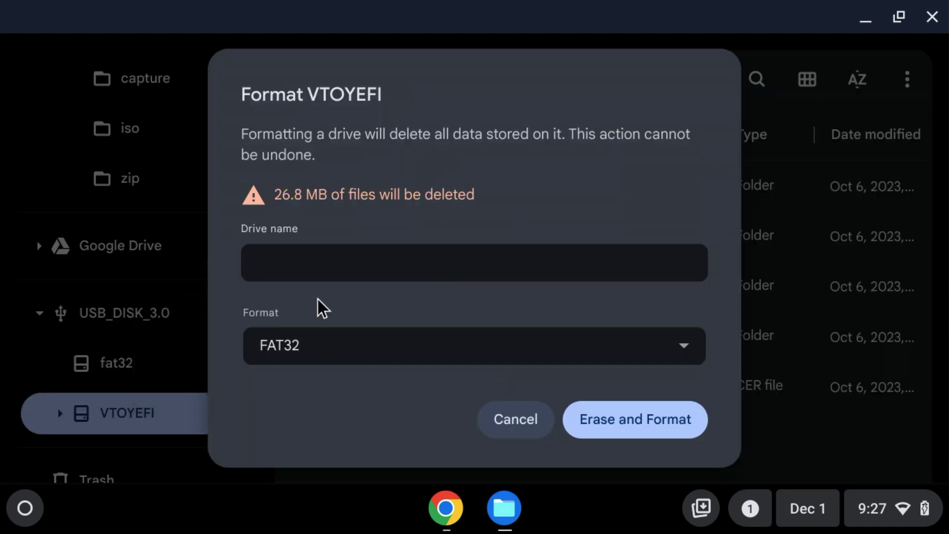
click(415, 359)
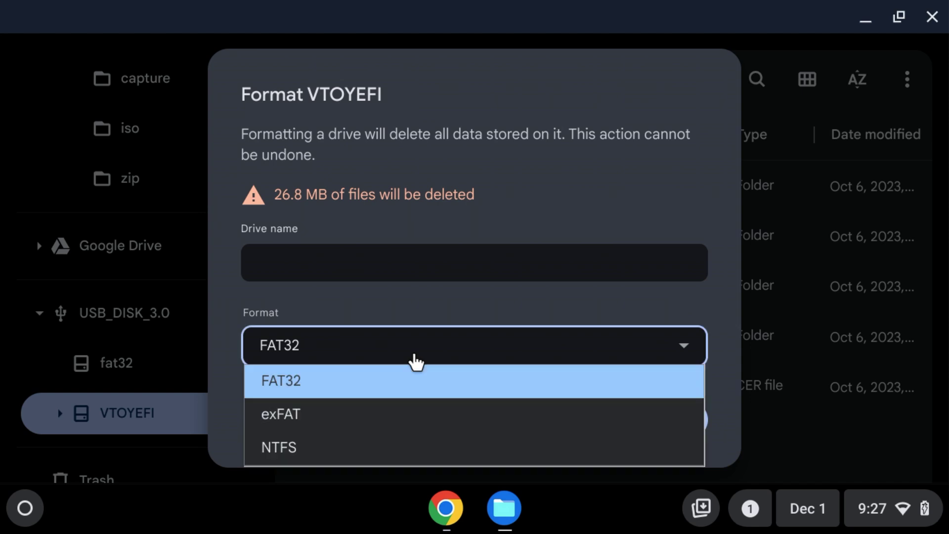
click(299, 391)
click(372, 257)
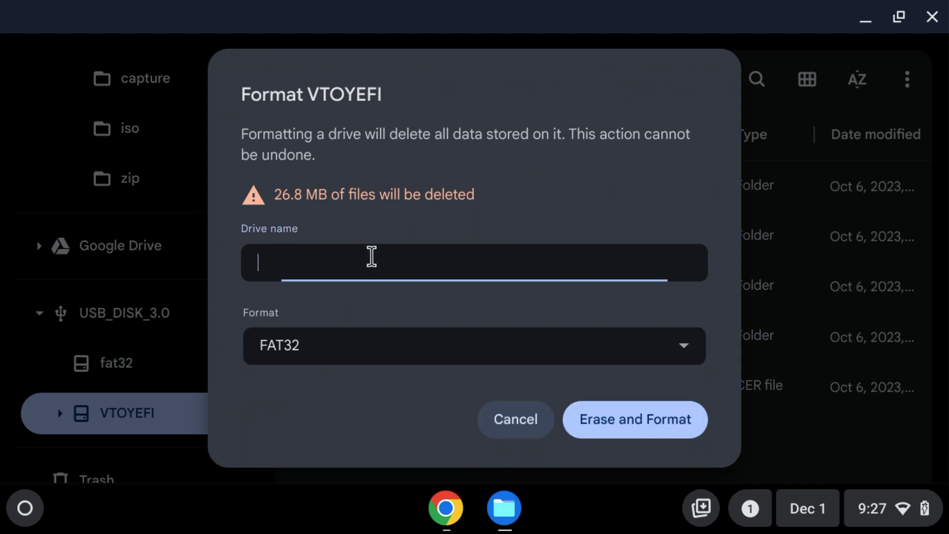
text(smallfat32)
key(Return)
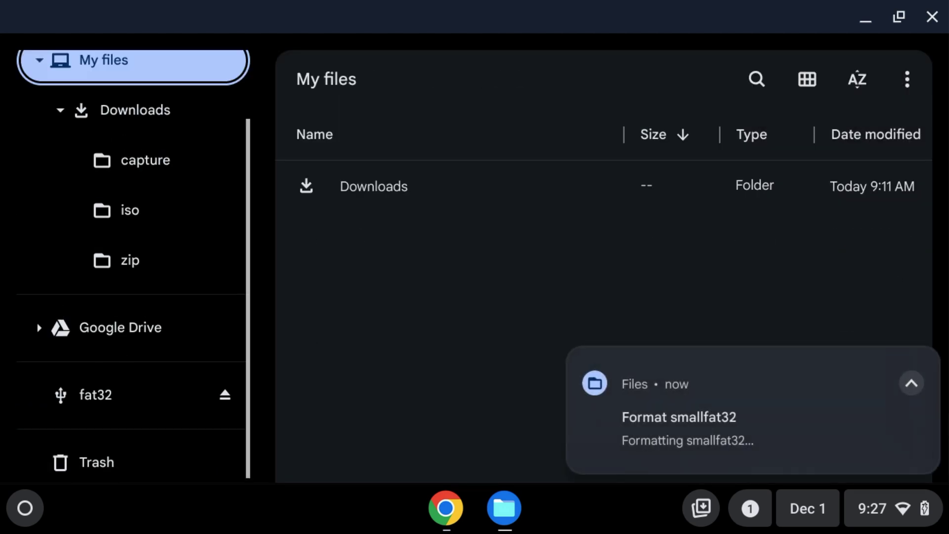
View the partitions of USB_DISK_3.0 and open the fat32 partition.
click(149, 401)
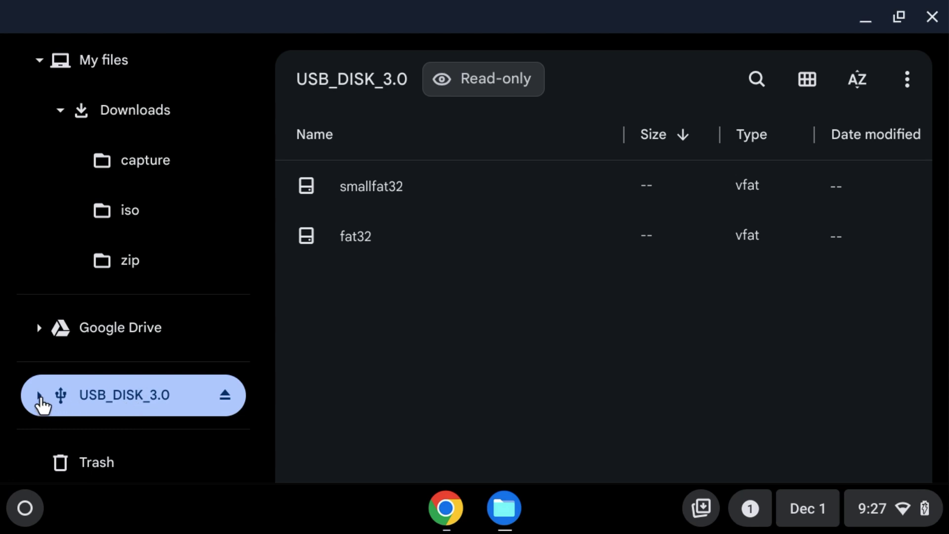
scroll(239, 371, down, 1)
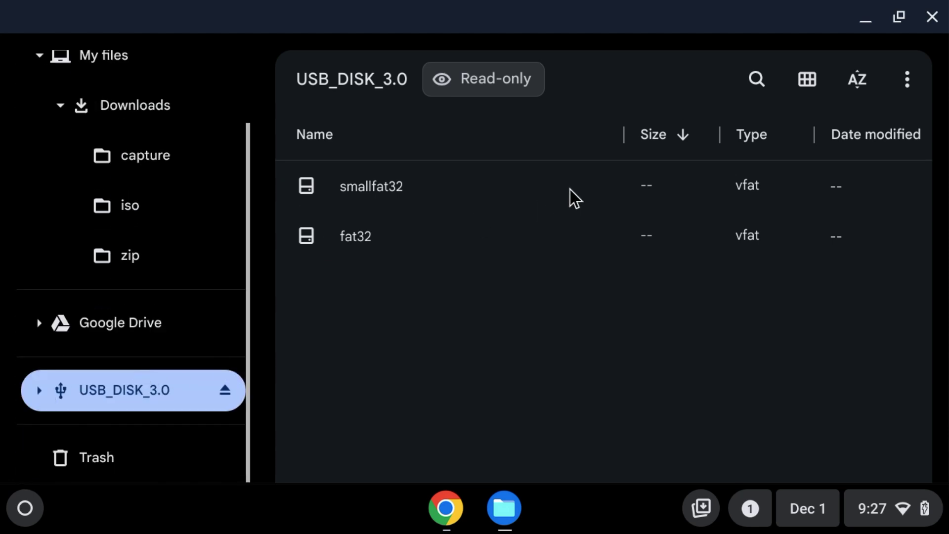
click(430, 219)
double_click(431, 219)
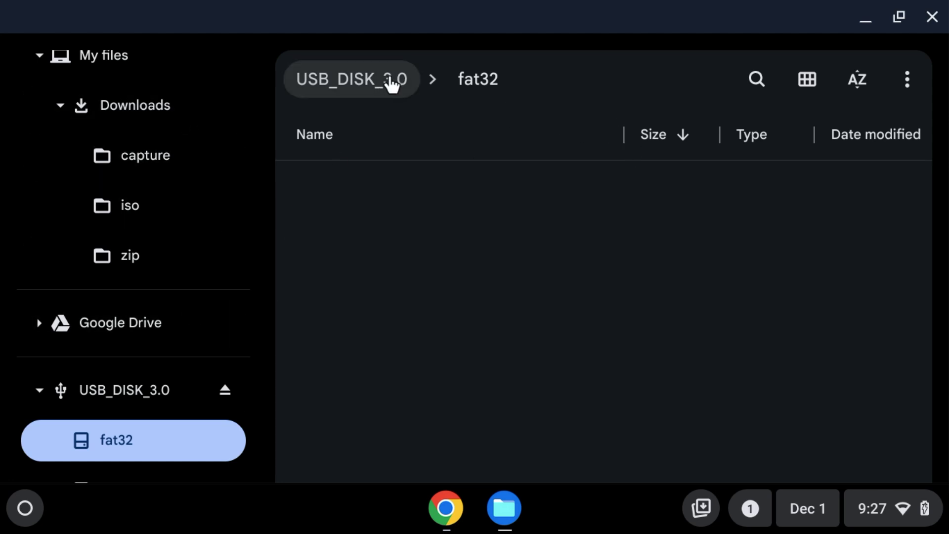
Rename ventoy-1.0.96-livecd.iso.bin in the Downloads folder to ventoy-1.0.96-livecd.iso.
click(156, 103)
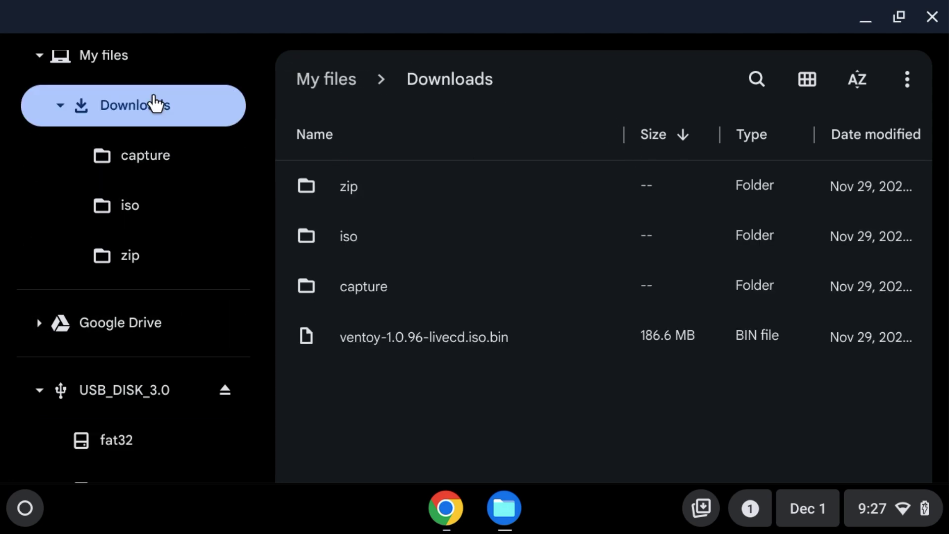
right_click(460, 357)
click(515, 285)
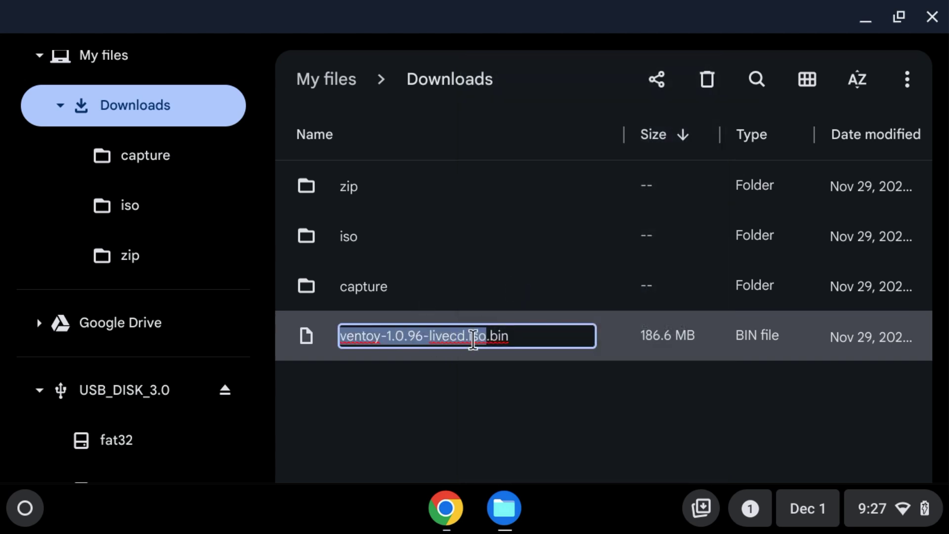
click(531, 340)
key(BackSpace)
key(BackSpace)
key(BackSpace)
key(BackSpace)
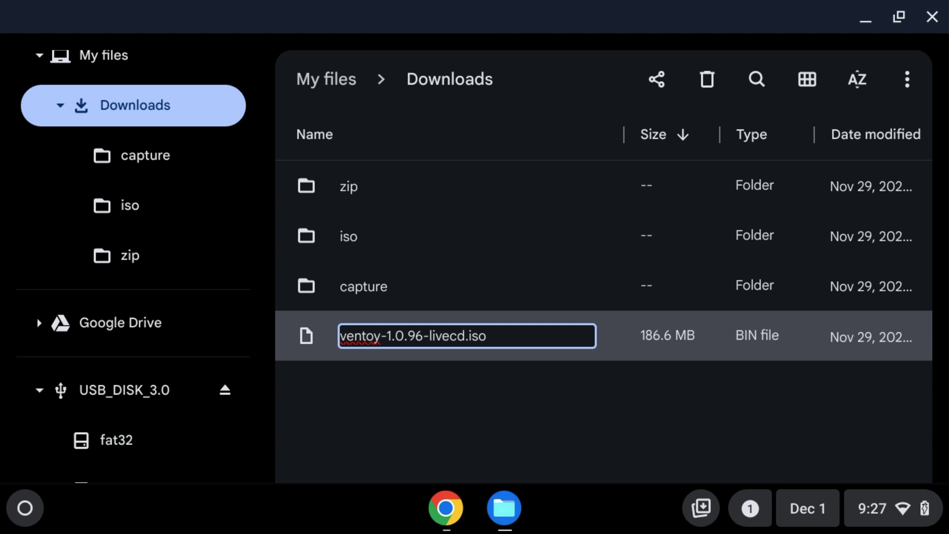
key(Return)
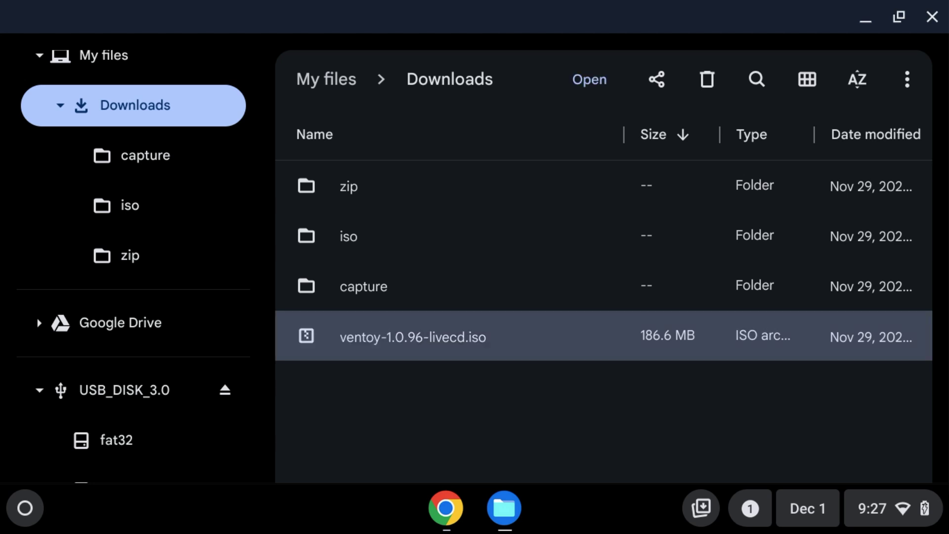
Mount ventoy-1.0.96-livecd.iso and copy its EFI folder to the fat32 partition.
right_click(430, 341)
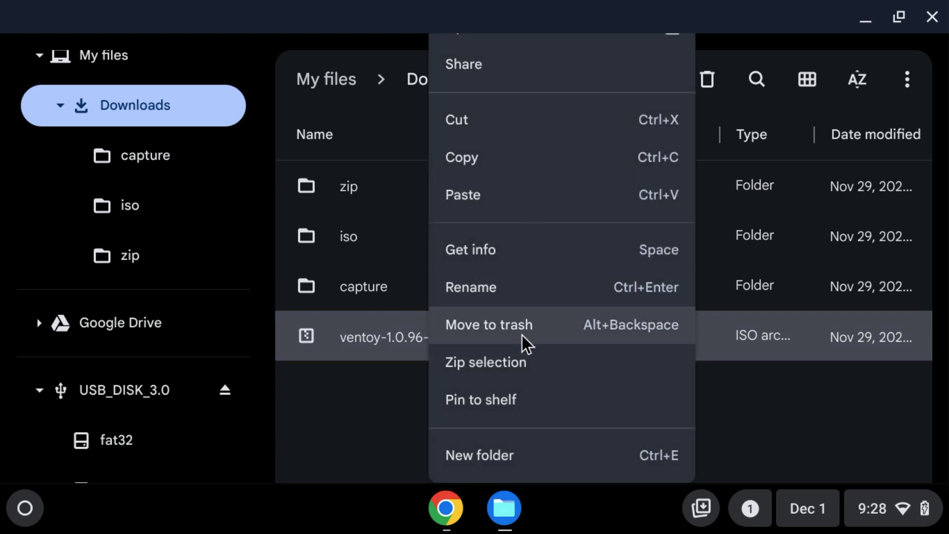
click(322, 467)
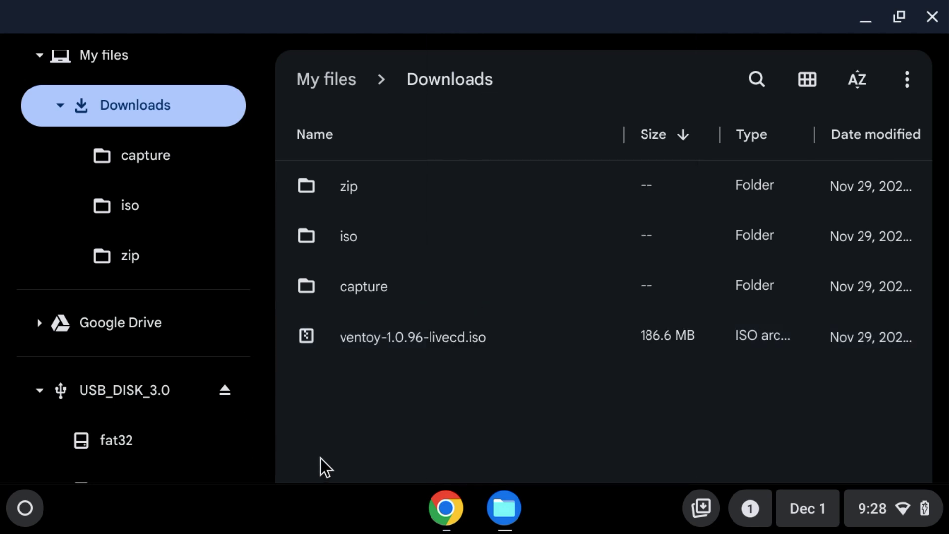
double_click(375, 349)
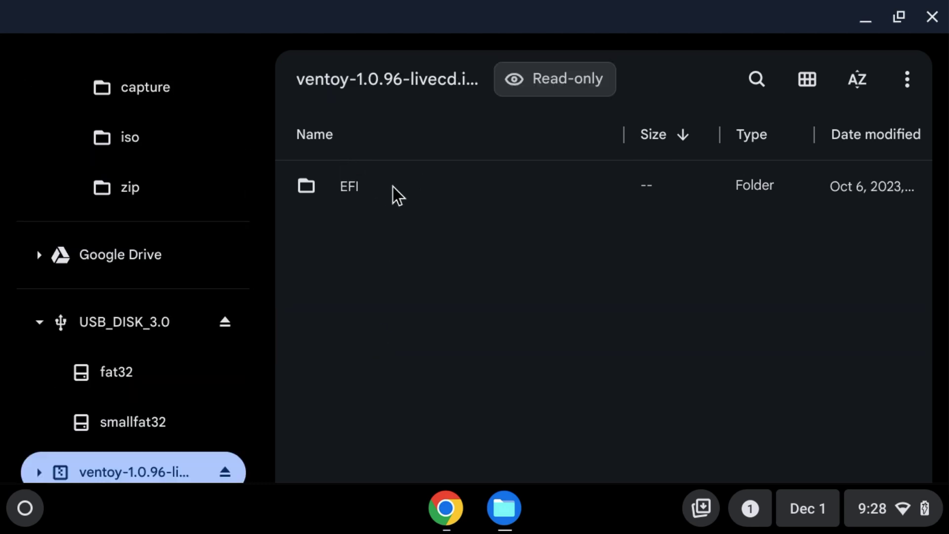
drag(349, 187, 100, 371)
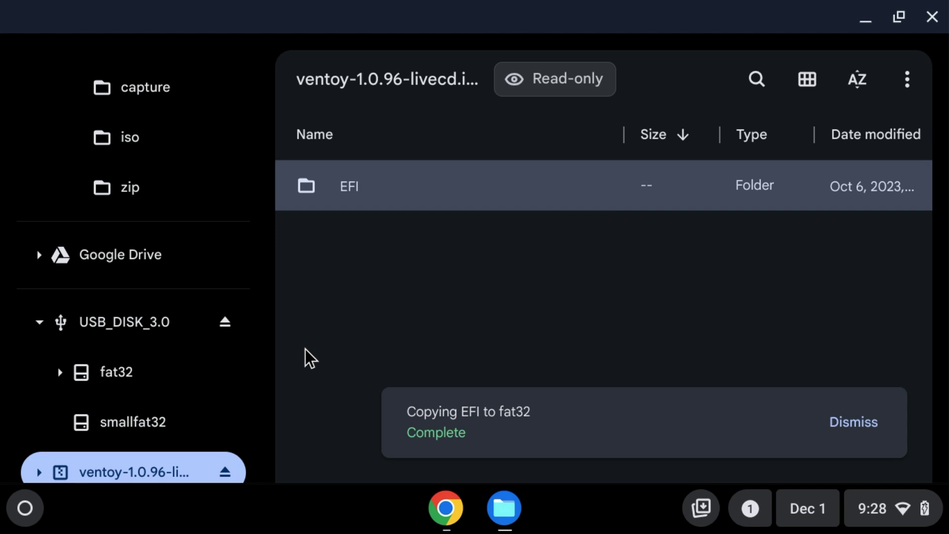
click(470, 314)
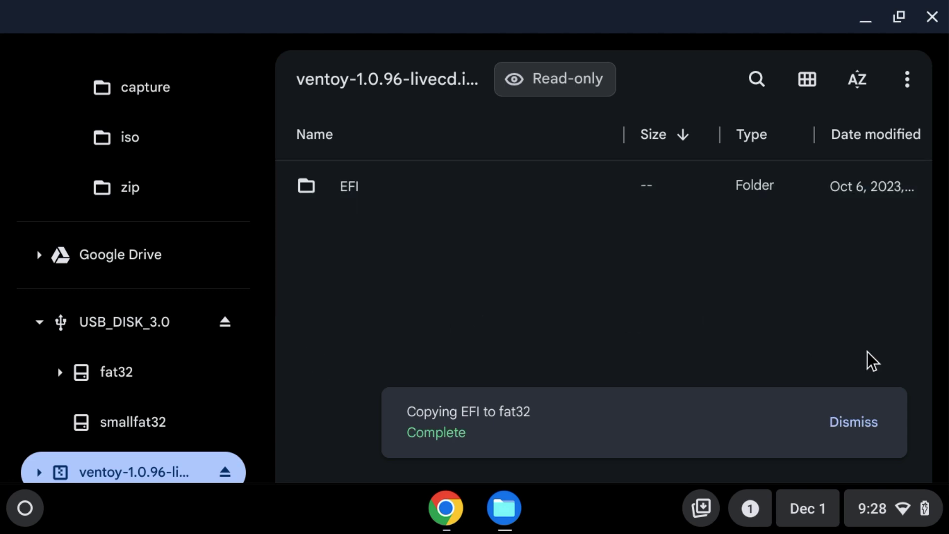
click(844, 430)
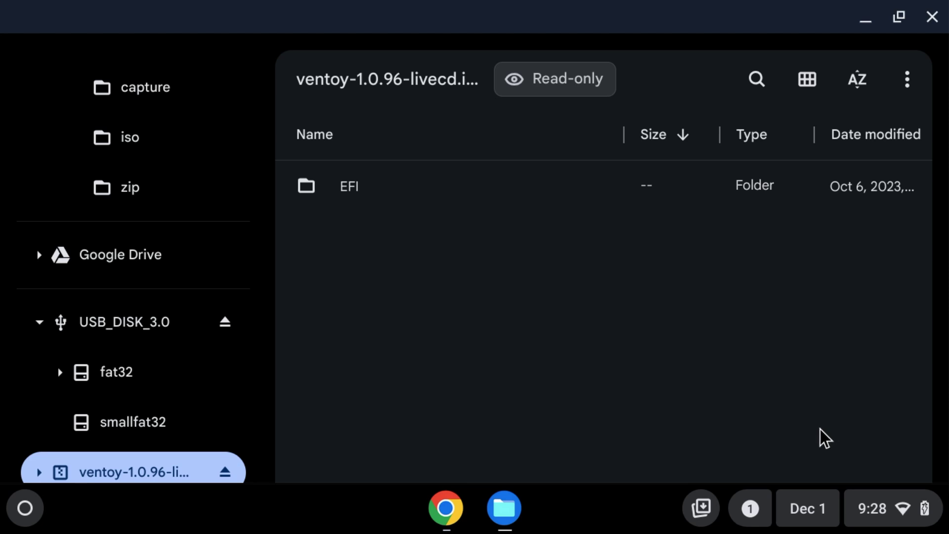
Check the contents of the fat32 partition, eject USB_DISK_3.0, and minimize the Files and Chrome windows.
click(108, 371)
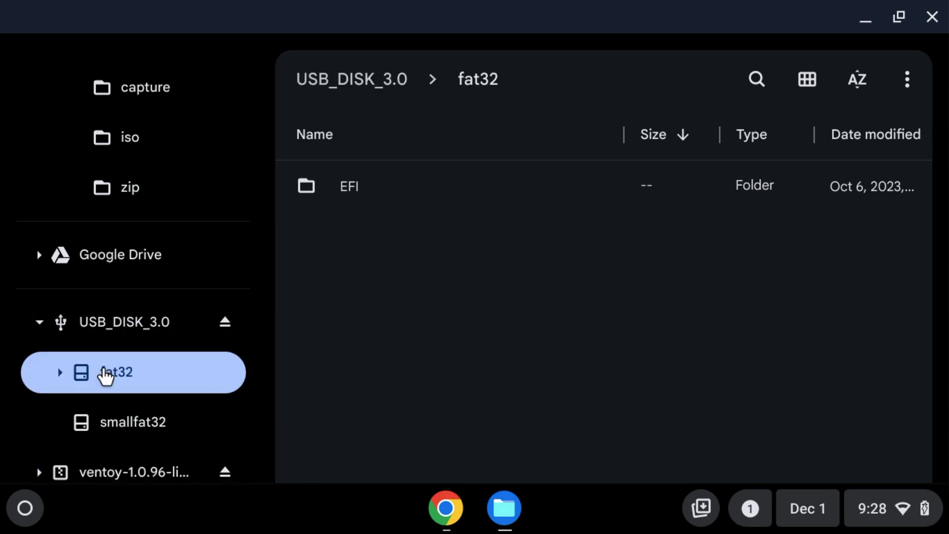
click(224, 330)
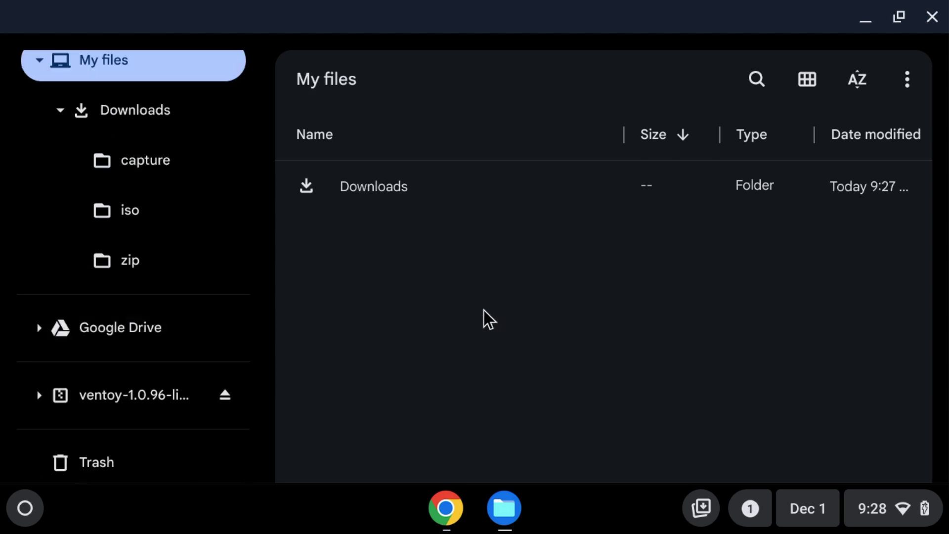
click(873, 14)
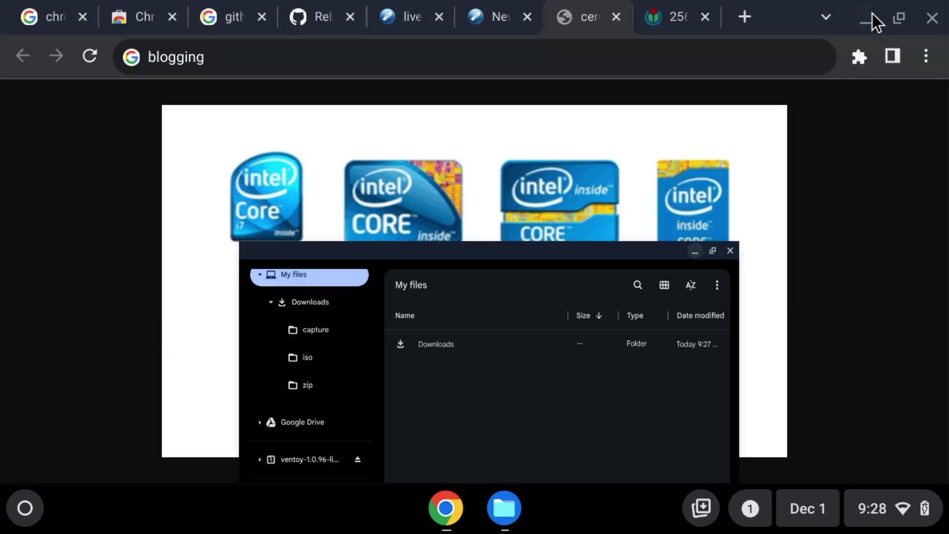
click(872, 13)
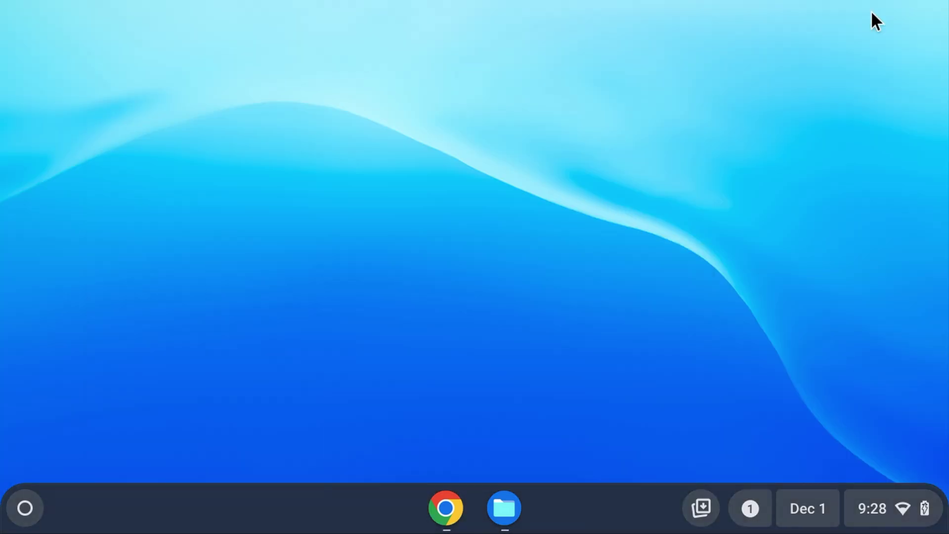
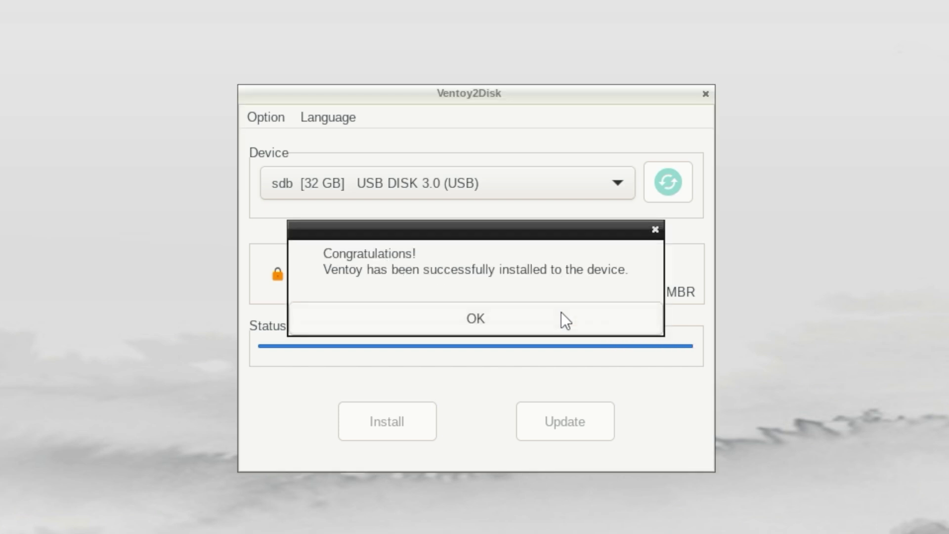
Dismiss the Ventoy2Disk installation message and keep sdb [32 GB] USB DISK 3.0 (USB) as the selected device.
click(562, 312)
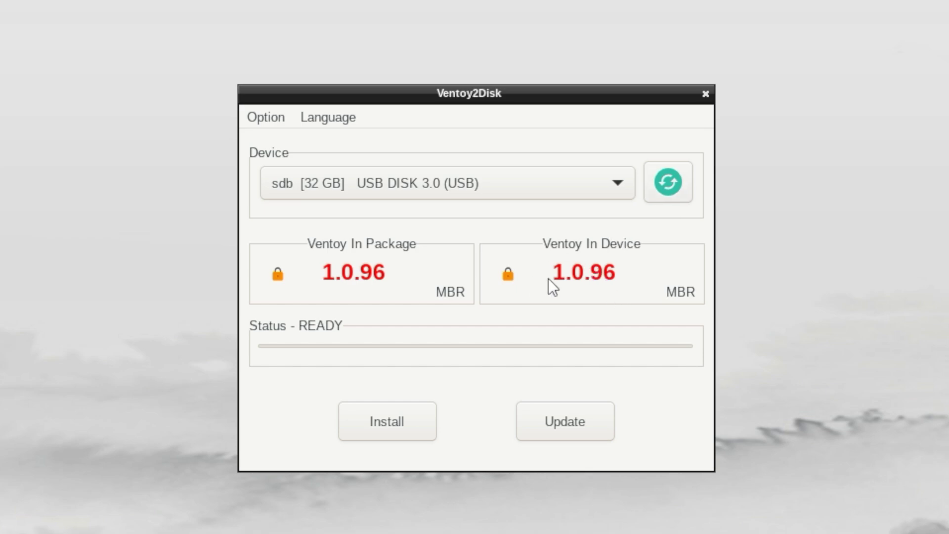
click(424, 181)
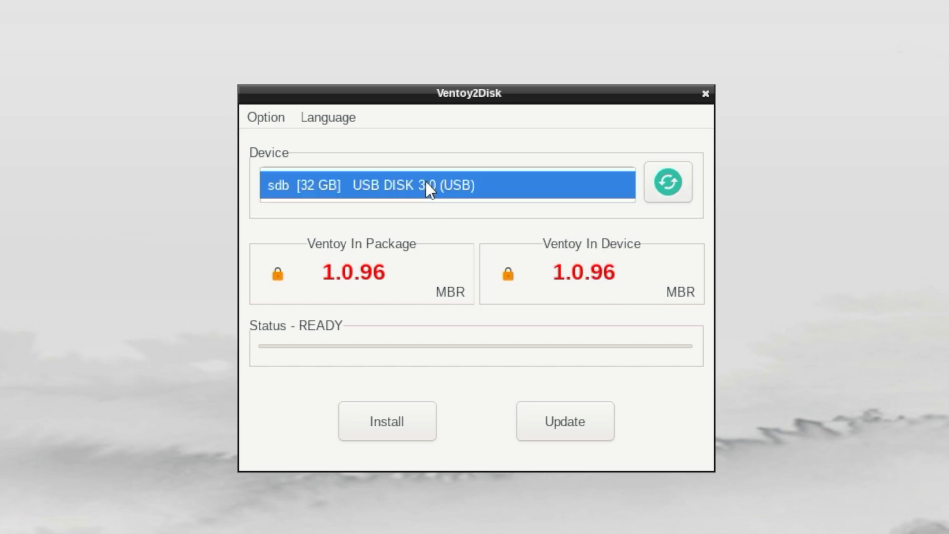
click(427, 179)
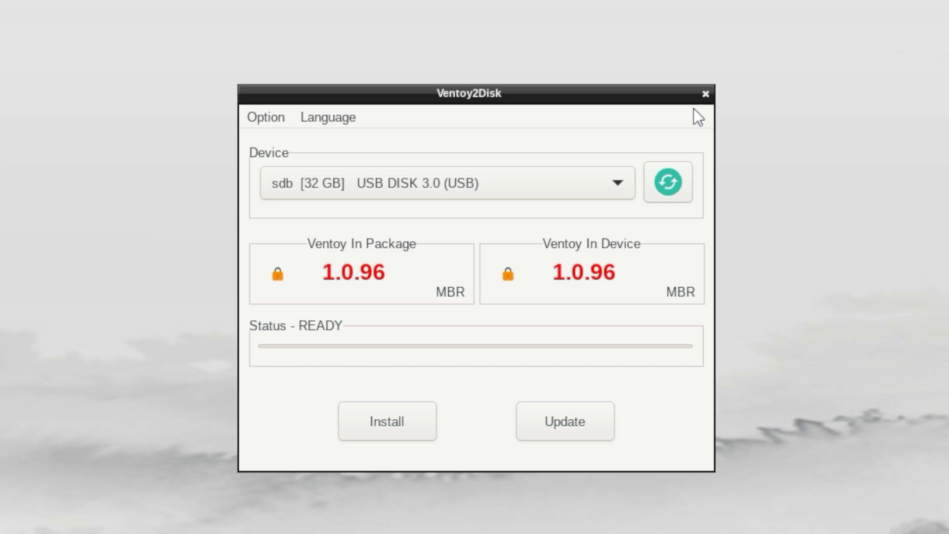